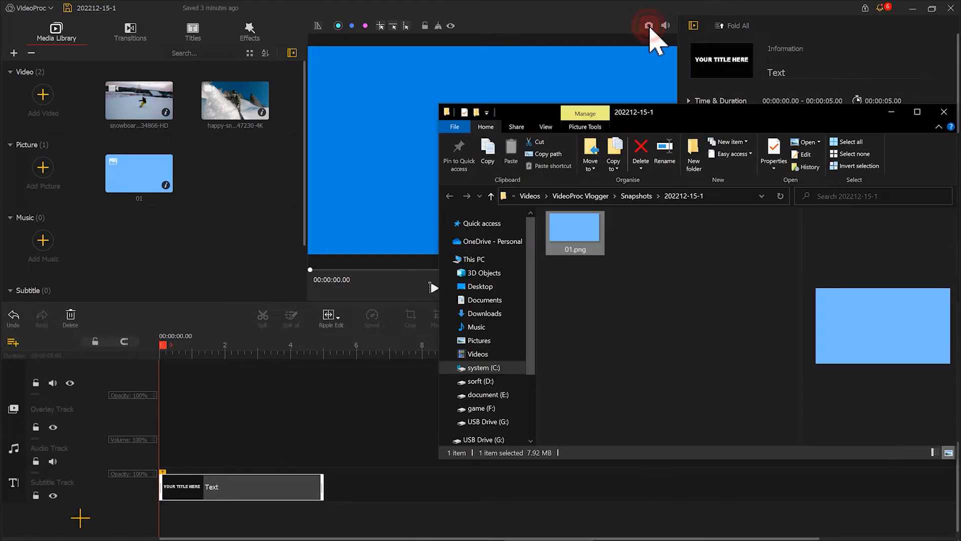
Step: Rename the snapshot 202212-15-1.png as 02 and add it to the project's picture media
{"action": "left_click", "coordinate": [633, 253]}
{"action": "left_click", "coordinate": [630, 248]}
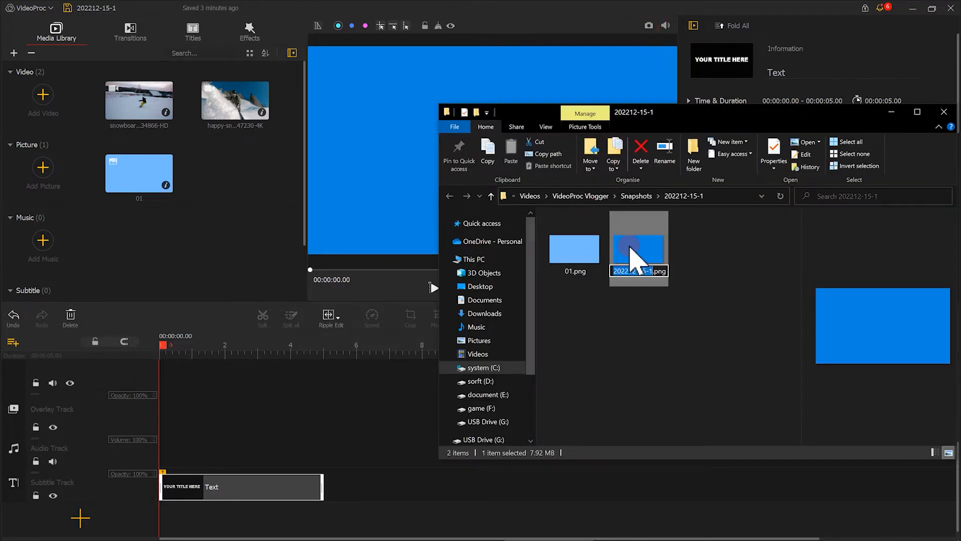
{"action": "type", "text": "02"}
{"action": "left_click", "coordinate": [651, 349]}
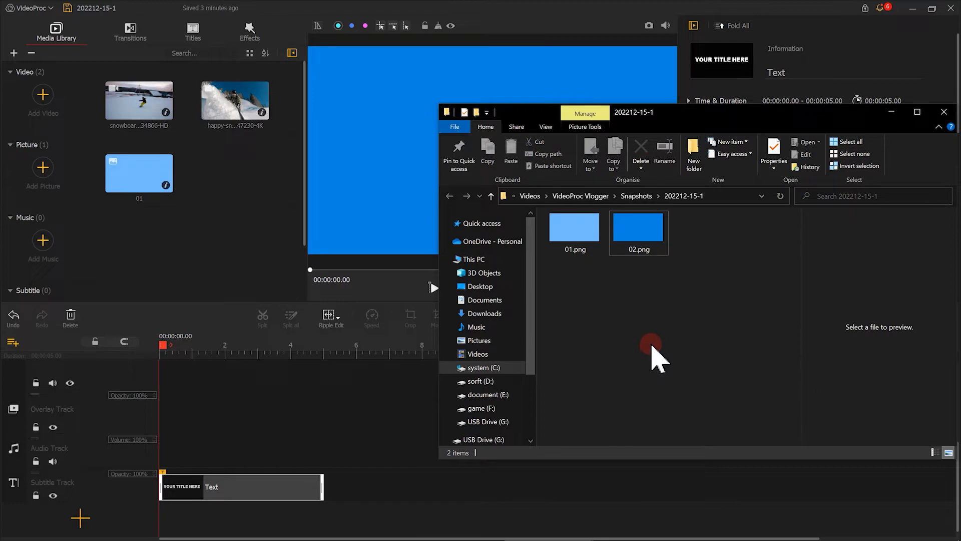
{"action": "left_click_drag", "start_coordinate": [628, 228], "coordinate": [242, 244]}
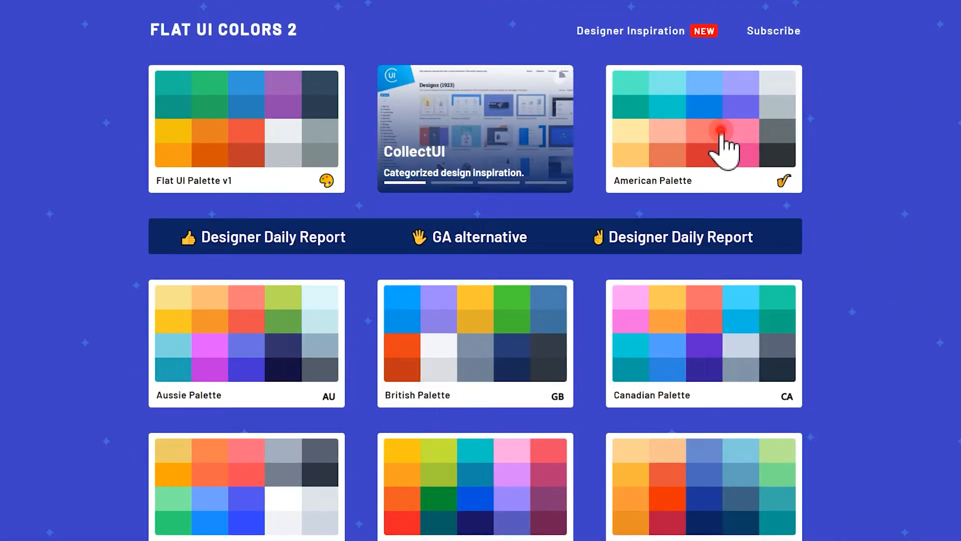
Step: Switch to the Flat UI Colors 2 site, open the American Palette and copy the Shy Moment hex colour
{"action": "left_click", "coordinate": [722, 133]}
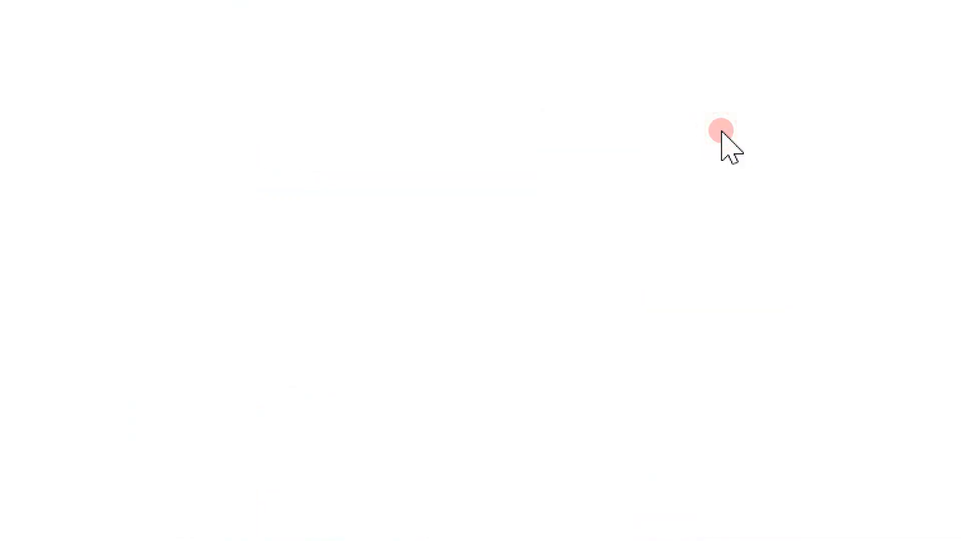
{"action": "left_click", "coordinate": [490, 216]}
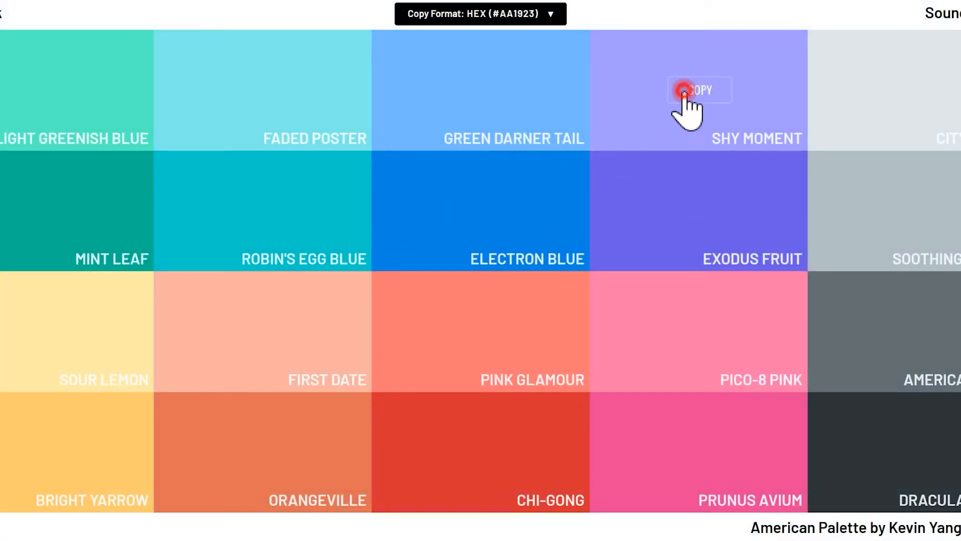
{"action": "left_click", "coordinate": [684, 92]}
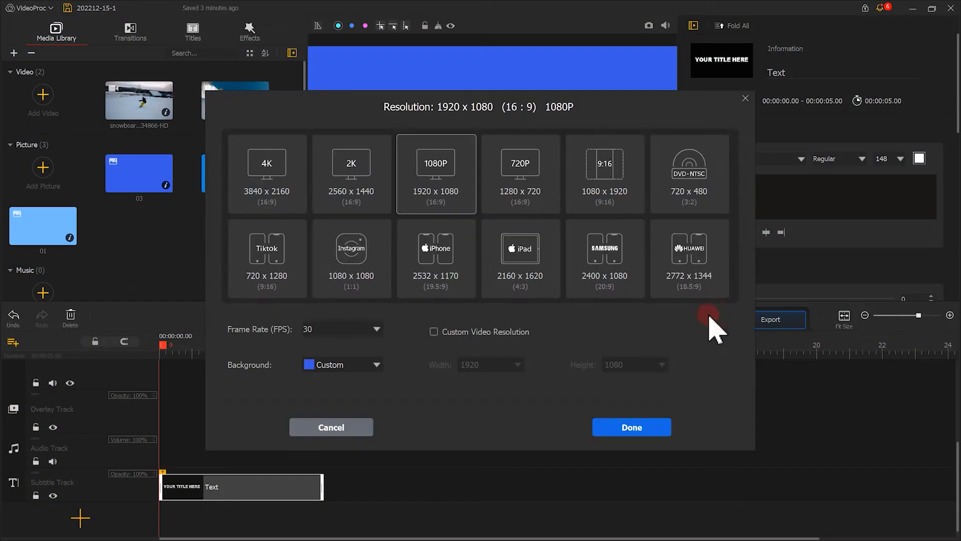
Step: Switch to VideoProc Vlogger and set the project's custom background colour to #a29bfe
{"action": "left_click", "coordinate": [375, 363]}
{"action": "left_click", "coordinate": [350, 377]}
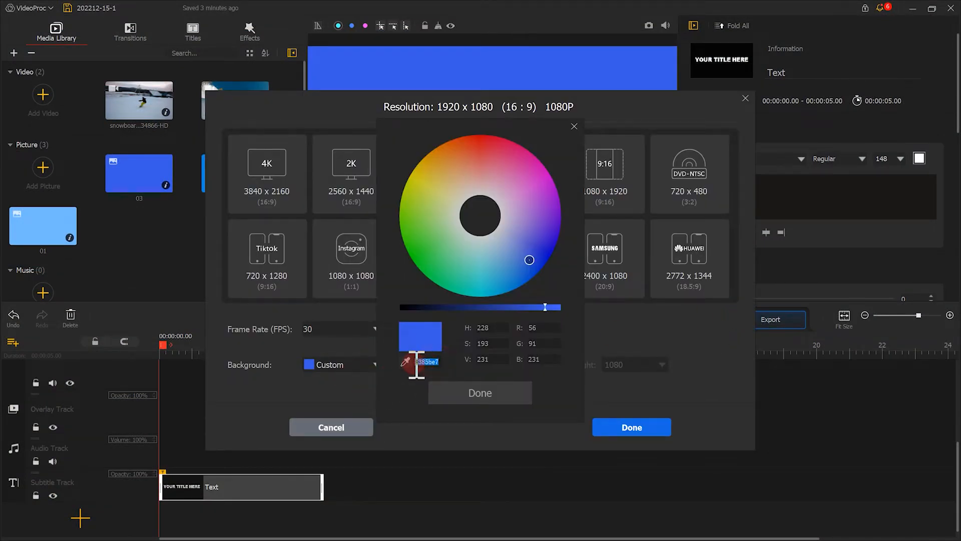
{"action": "type", "text": "#a29bfe"}
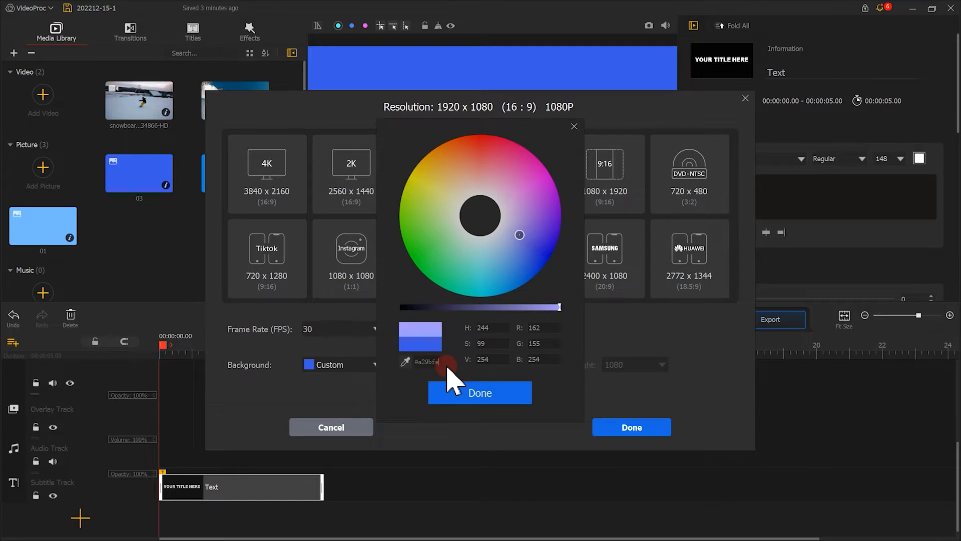
{"action": "left_click", "coordinate": [479, 393]}
{"action": "left_click", "coordinate": [620, 426]}
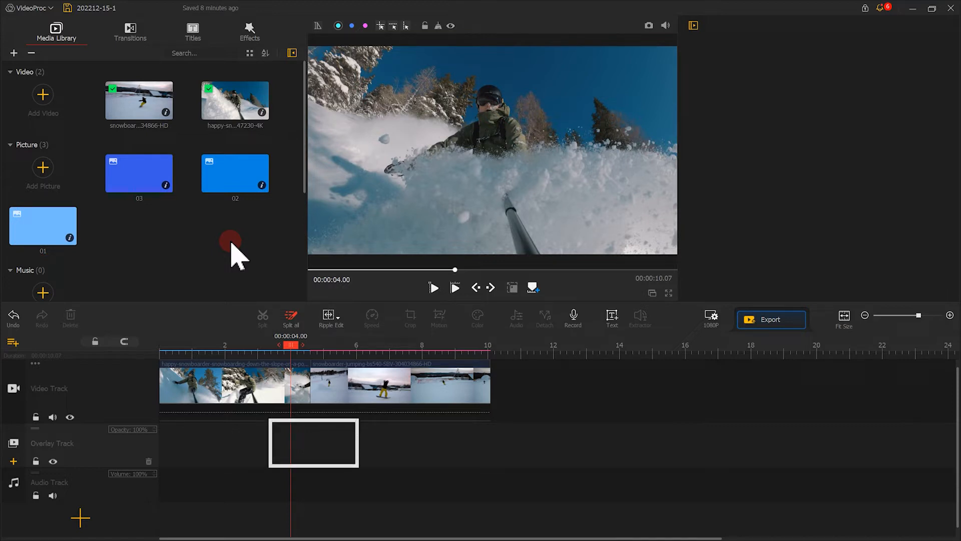
Step: Place picture 01 on the overlay track at 4 seconds and fit it to the screen height
{"action": "left_click_drag", "start_coordinate": [58, 229], "coordinate": [297, 441]}
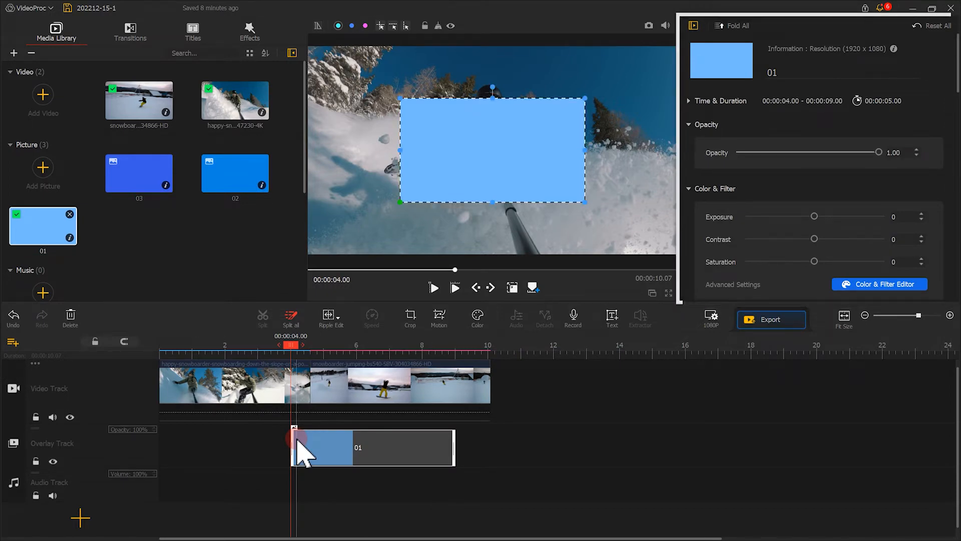
{"action": "scroll", "coordinate": [763, 183], "scroll_direction": "down", "scroll_amount": 3}
{"action": "scroll", "coordinate": [766, 188], "scroll_direction": "down", "scroll_amount": 6}
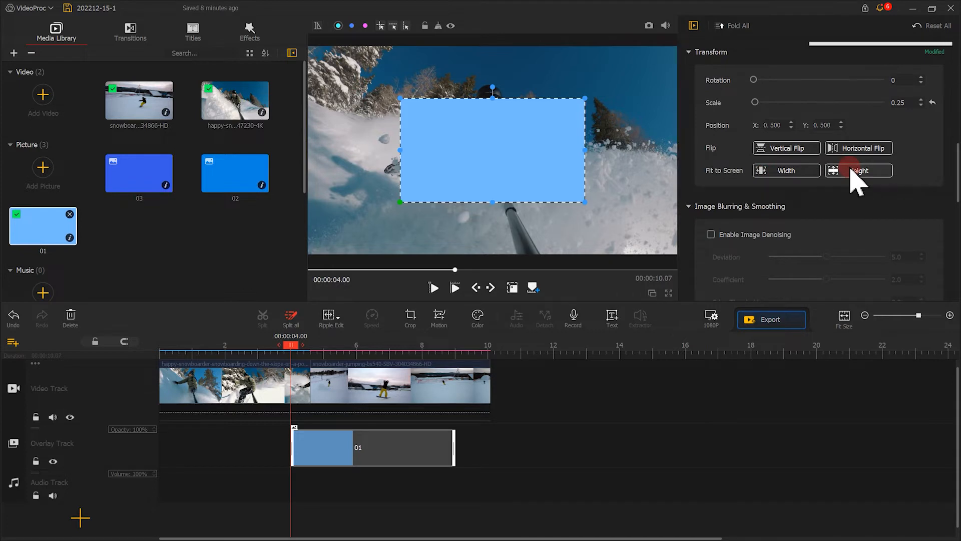
{"action": "left_click", "coordinate": [850, 170]}
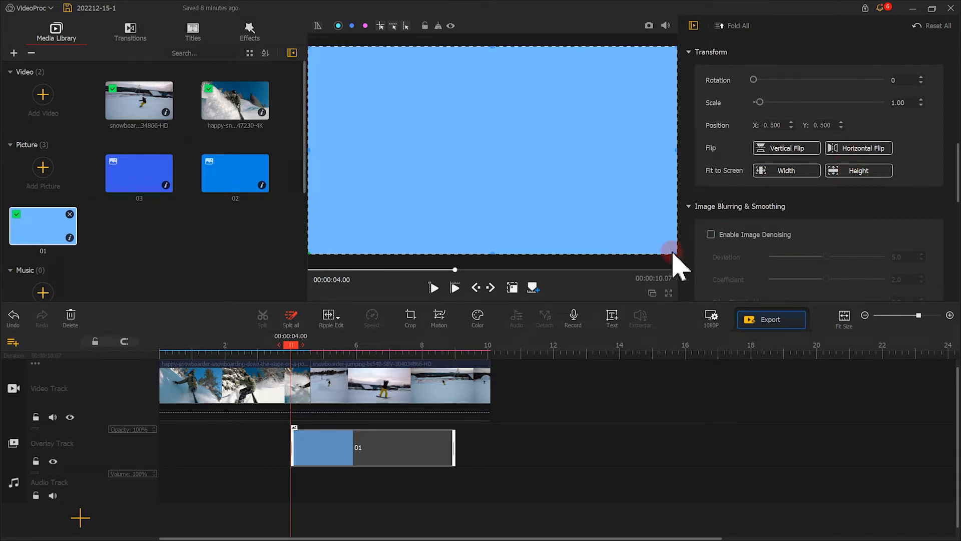
Step: In the Motion Editor, add a keyframe at the start of overlay 01 and enlarge its frame to the full 1920x1080
{"action": "left_click", "coordinate": [442, 320]}
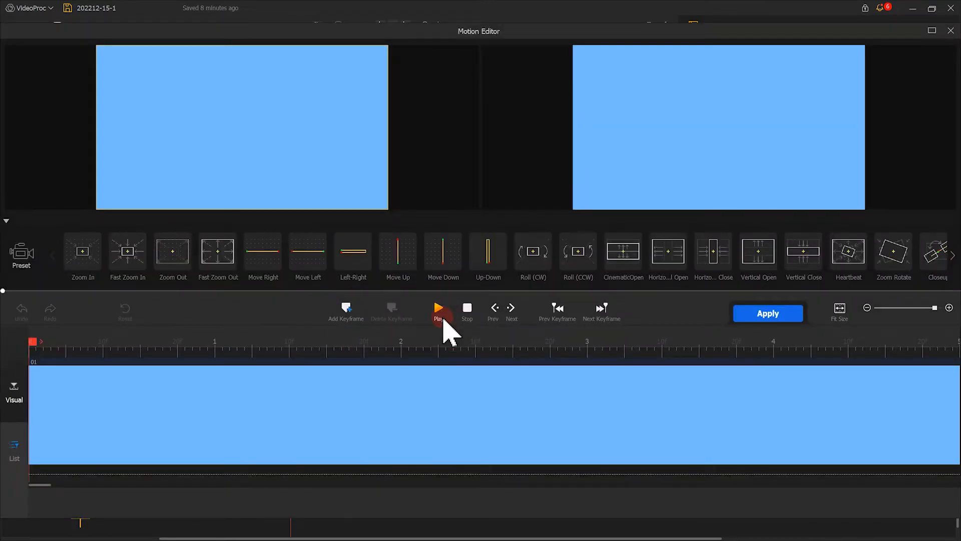
{"action": "left_click", "coordinate": [345, 308]}
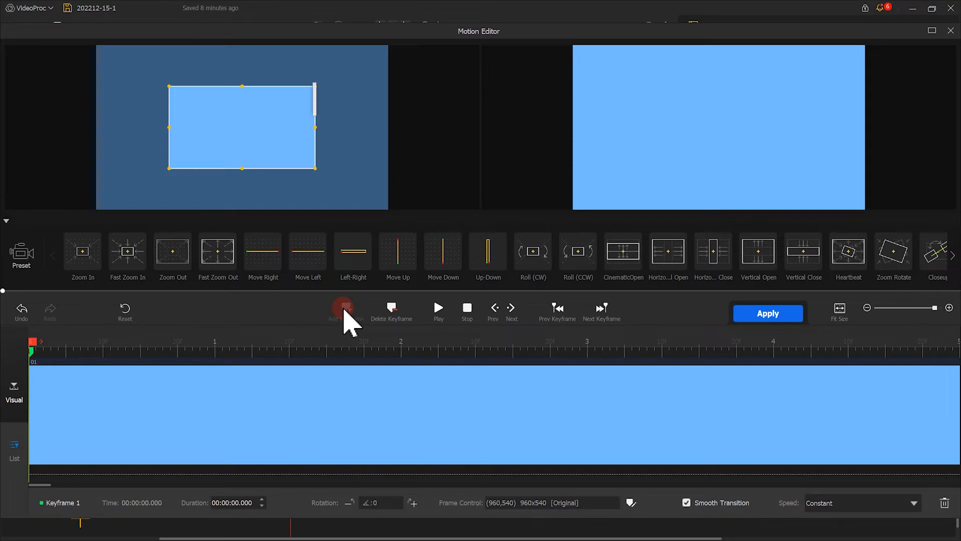
{"action": "left_click_drag", "start_coordinate": [260, 148], "coordinate": [191, 112]}
{"action": "left_click_drag", "start_coordinate": [243, 127], "coordinate": [345, 205]}
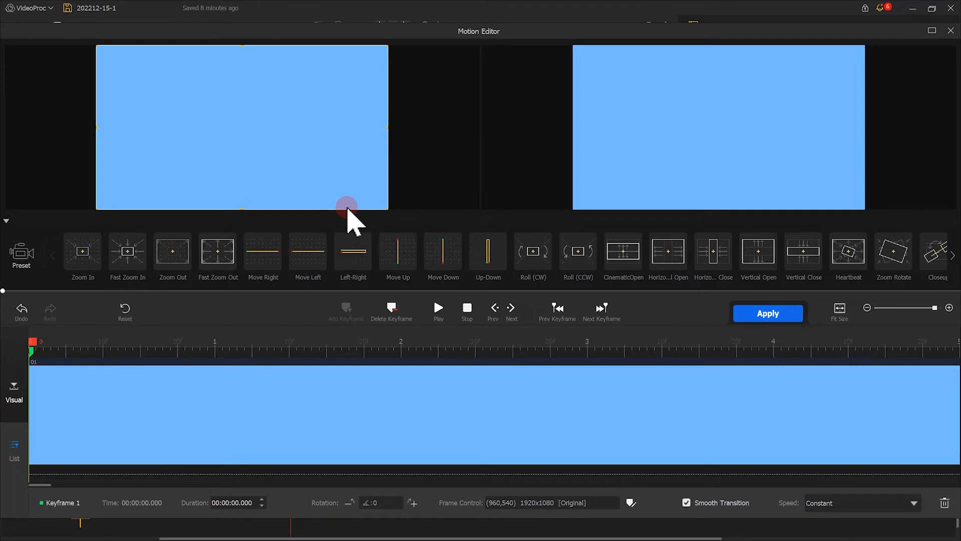
Step: Add a keyframe at 0.52 s, move the first keyframe's frame off the right edge to (2880,540), and preview the motion
{"action": "left_click_drag", "start_coordinate": [32, 342], "coordinate": [130, 354]}
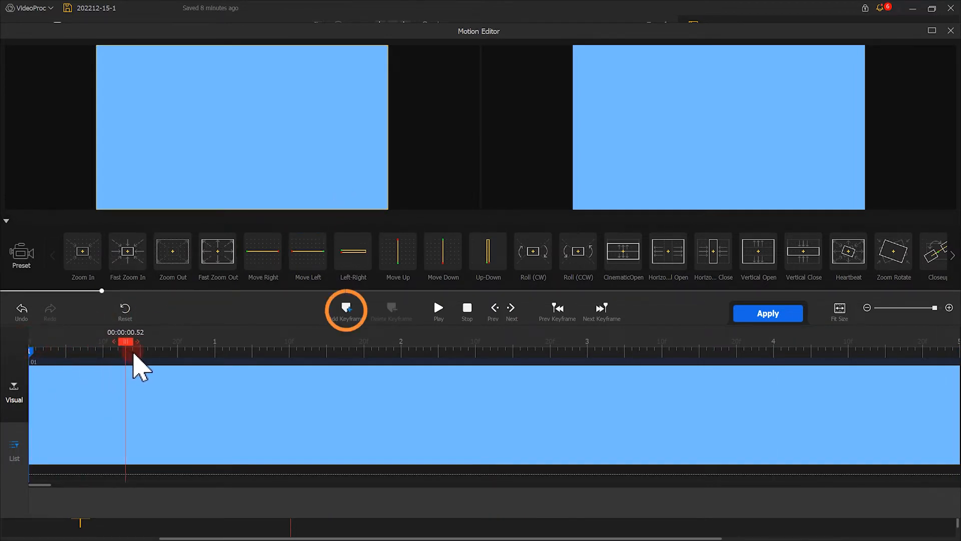
{"action": "left_click", "coordinate": [350, 319]}
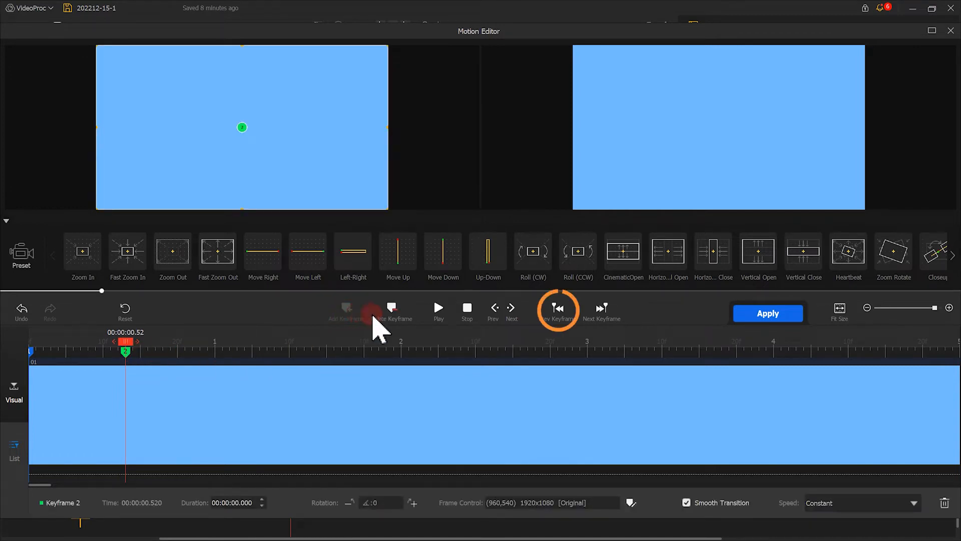
{"action": "left_click", "coordinate": [566, 323]}
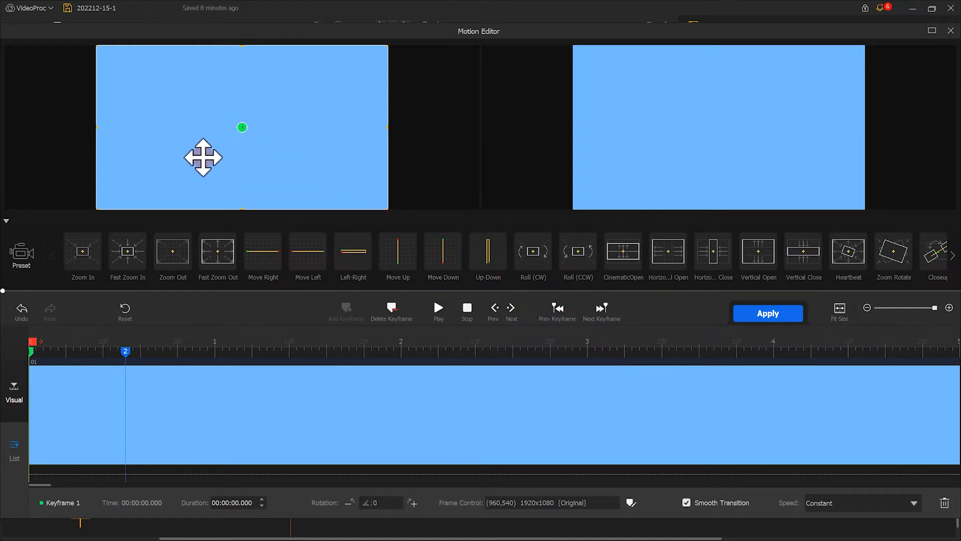
{"action": "left_click_drag", "start_coordinate": [196, 157], "coordinate": [487, 156]}
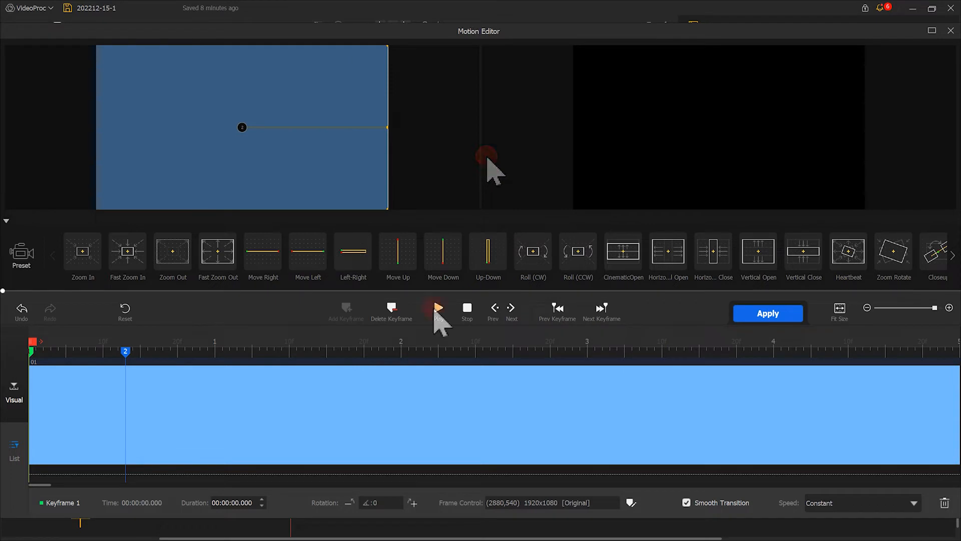
{"action": "left_click", "coordinate": [434, 311]}
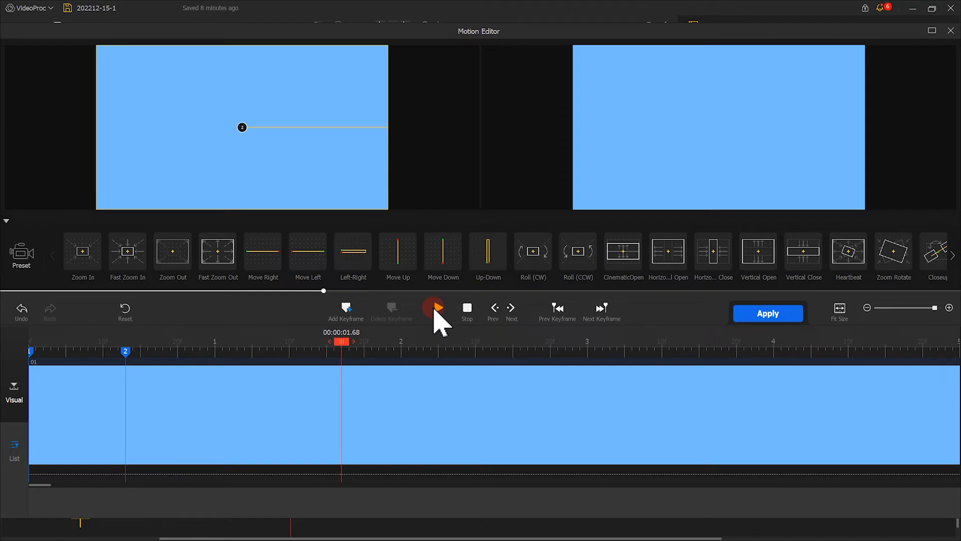
Step: Add a full-frame keyframe at 0.64 s and another at 1.04 s with its frame moved off the left edge to (-960,540)
{"action": "left_click_drag", "start_coordinate": [353, 344], "coordinate": [147, 347]}
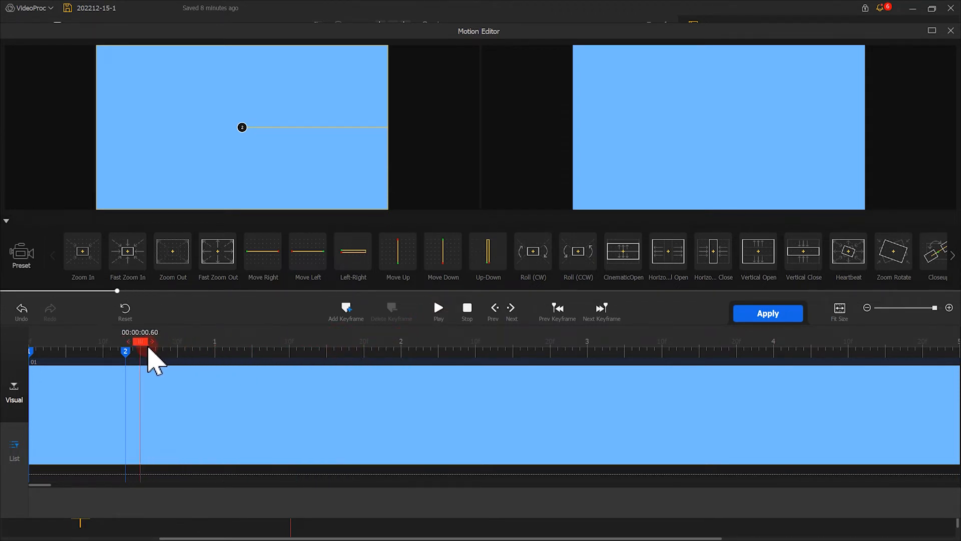
{"action": "left_click", "coordinate": [350, 316]}
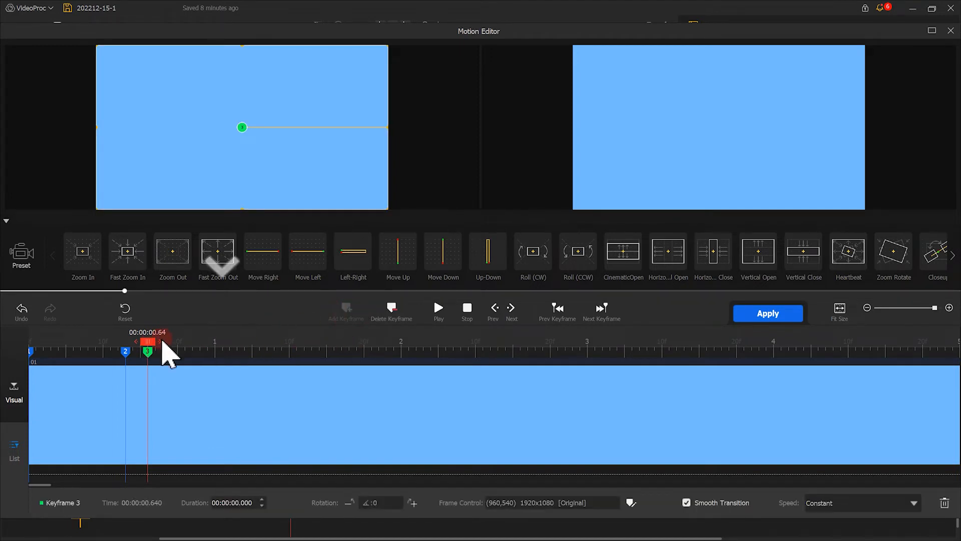
{"action": "left_click_drag", "start_coordinate": [147, 341], "coordinate": [229, 345]}
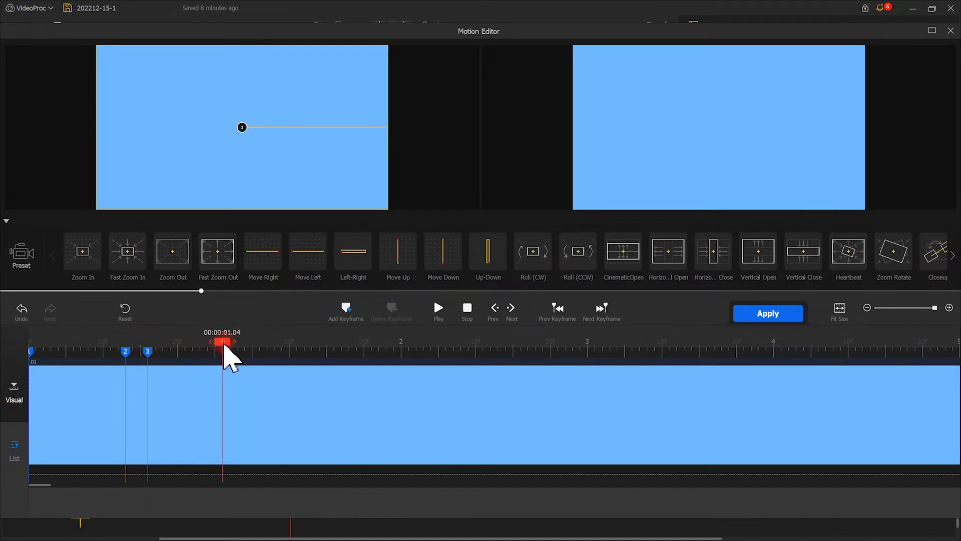
{"action": "left_click", "coordinate": [354, 313]}
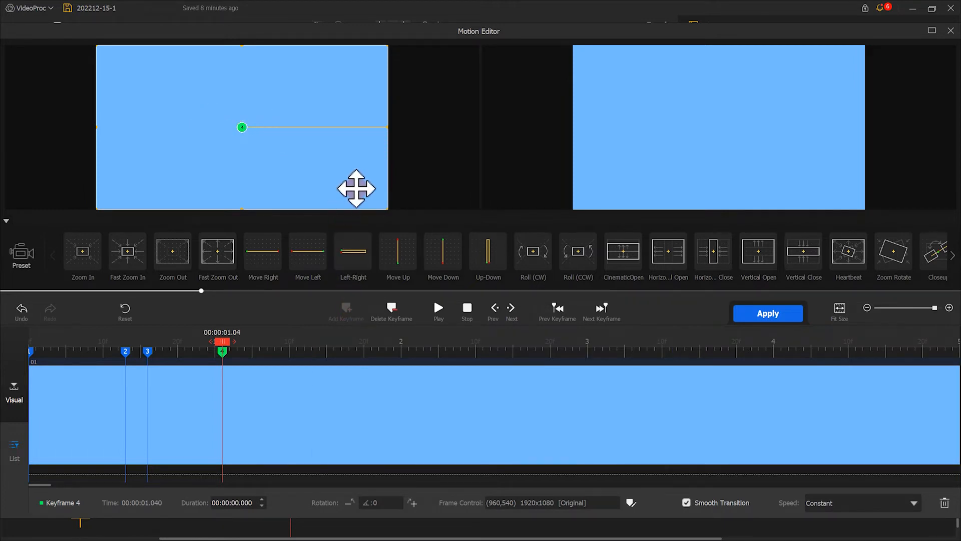
{"action": "left_click_drag", "start_coordinate": [363, 186], "coordinate": [59, 188]}
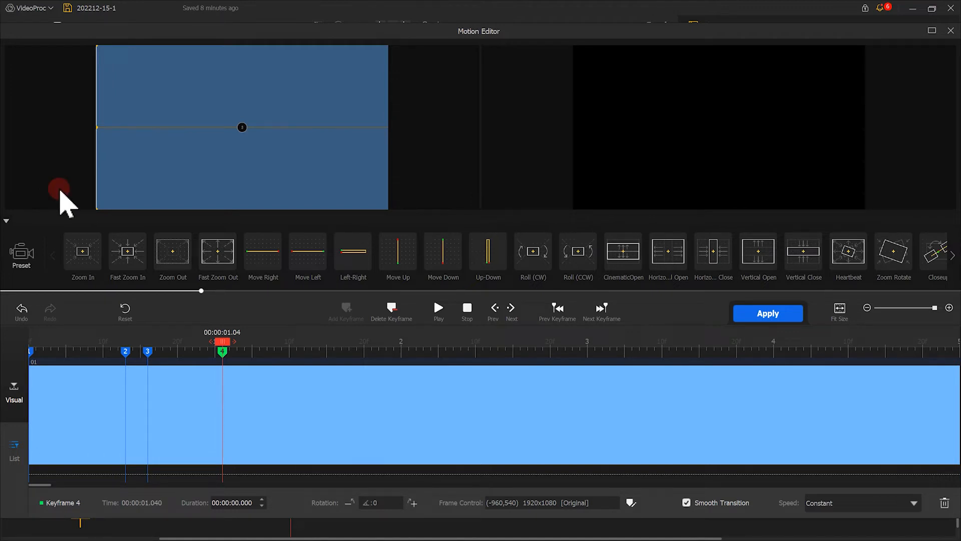
Step: Add a keyframe at the clip's end, 5.00 s, and apply the motion to overlay 01
{"action": "left_click_drag", "start_coordinate": [224, 350], "coordinate": [957, 346]}
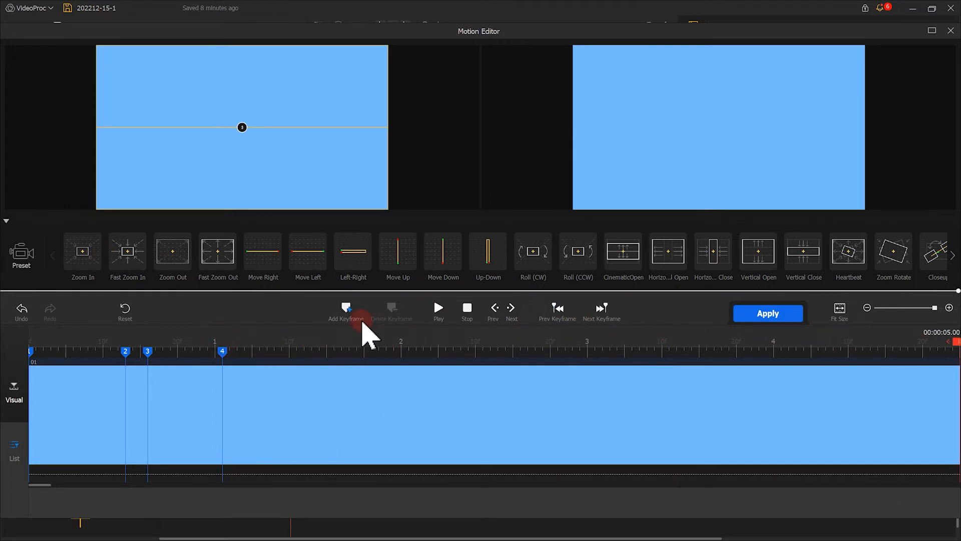
{"action": "left_click", "coordinate": [347, 312]}
{"action": "left_click", "coordinate": [765, 314]}
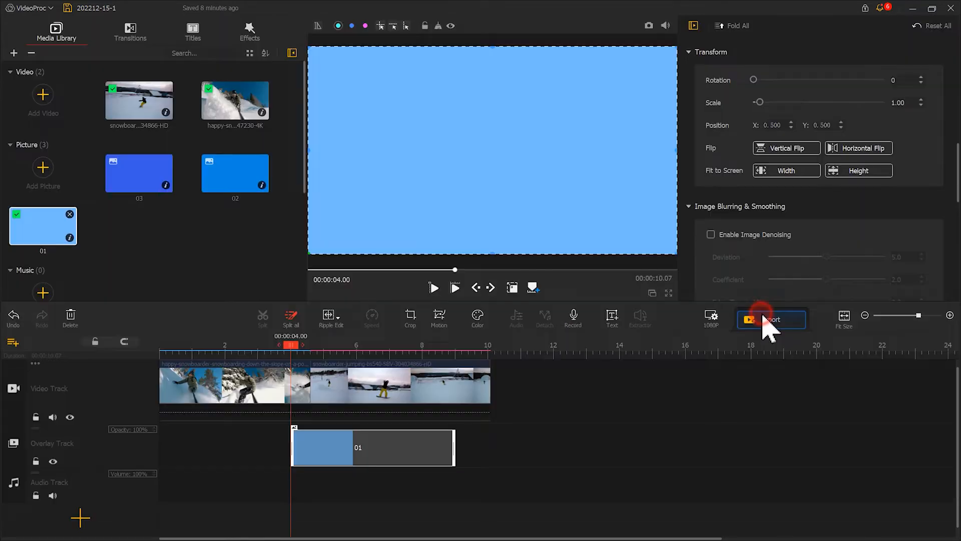
Step: Play the timeline from before overlay 01 and across the cut to check the timing of the colour wipe
{"action": "left_click", "coordinate": [356, 319]}
{"action": "left_click_drag", "start_coordinate": [300, 351], "coordinate": [268, 353]}
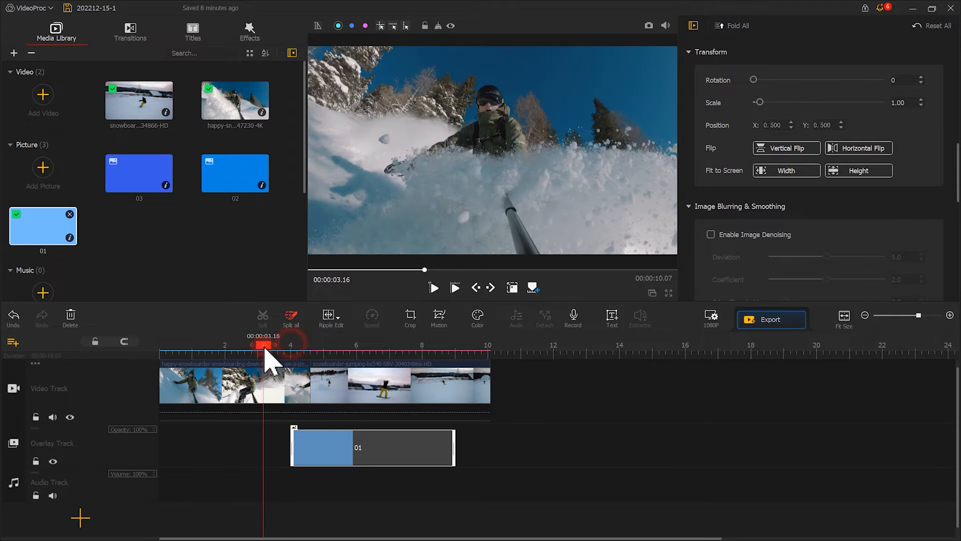
{"action": "left_click", "coordinate": [434, 289]}
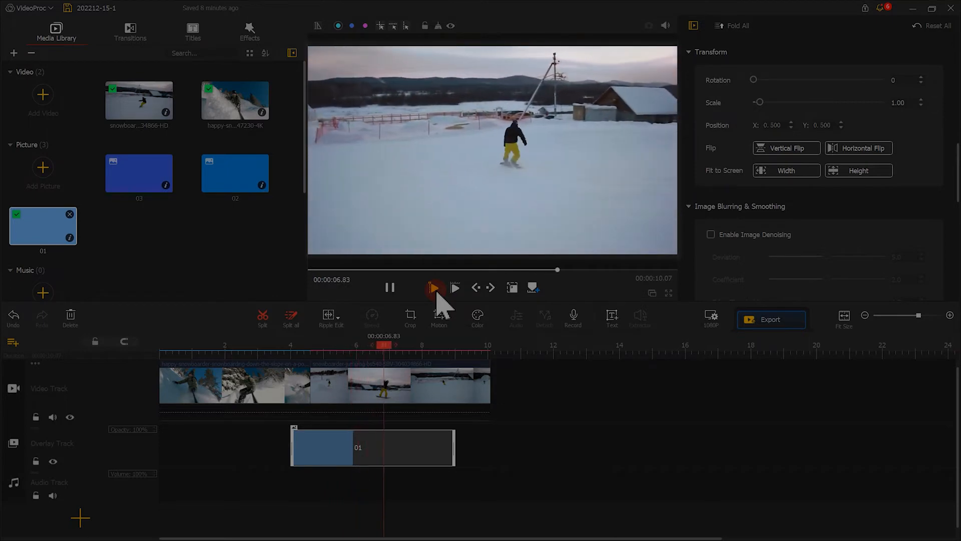
{"action": "left_click", "coordinate": [391, 288]}
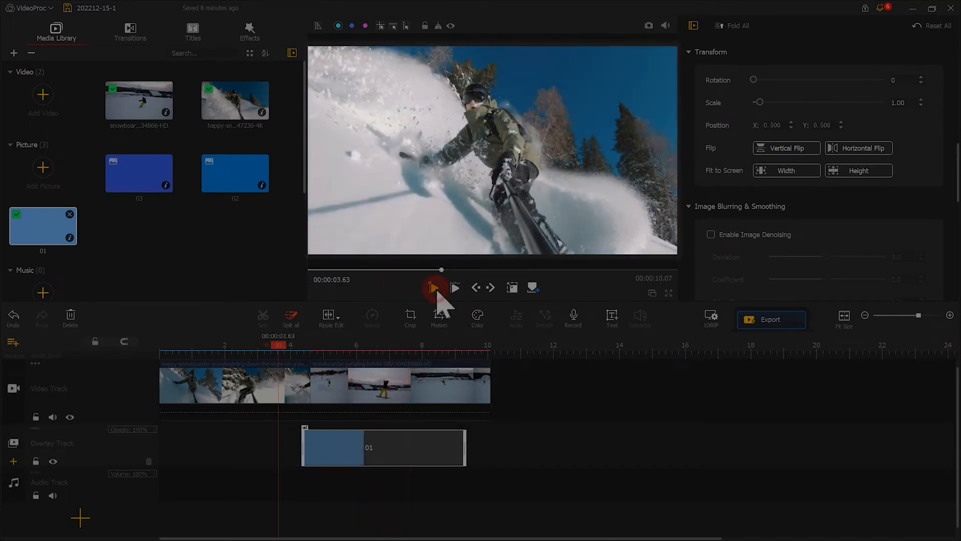
{"action": "left_click", "coordinate": [434, 289]}
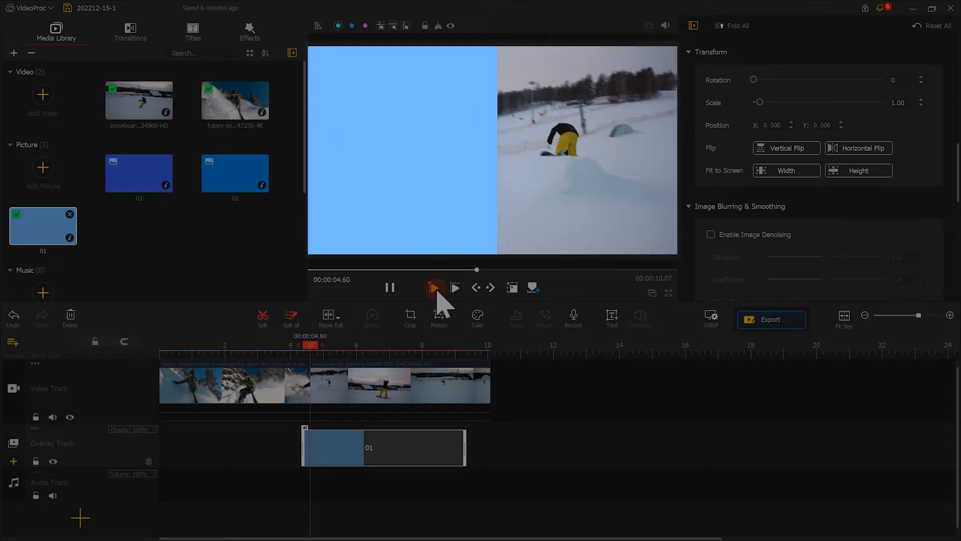
{"action": "left_click", "coordinate": [390, 288]}
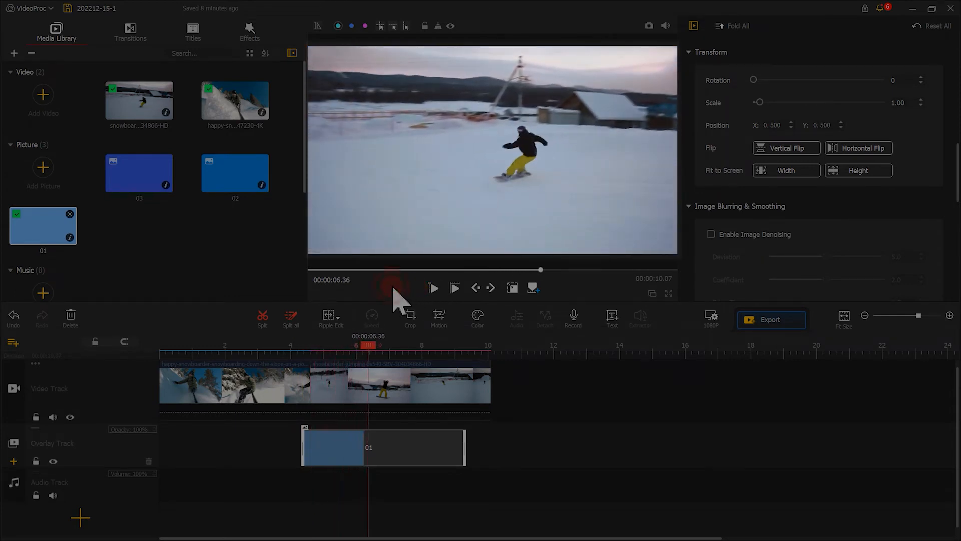
Step: Move overlay clip 01 to start at 4 seconds and place the playhead just before it at 3.83 s
{"action": "left_click", "coordinate": [326, 440]}
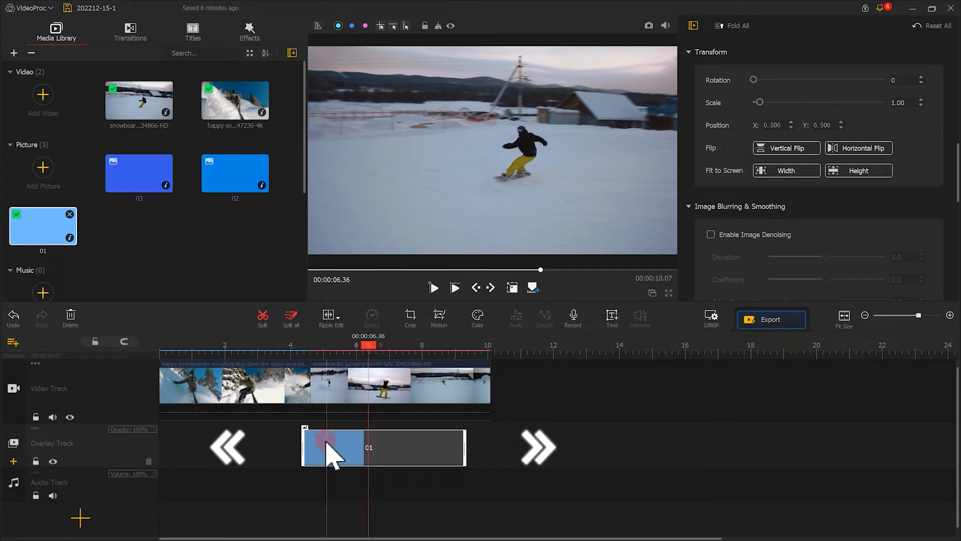
{"action": "left_click_drag", "start_coordinate": [321, 447], "coordinate": [306, 447]}
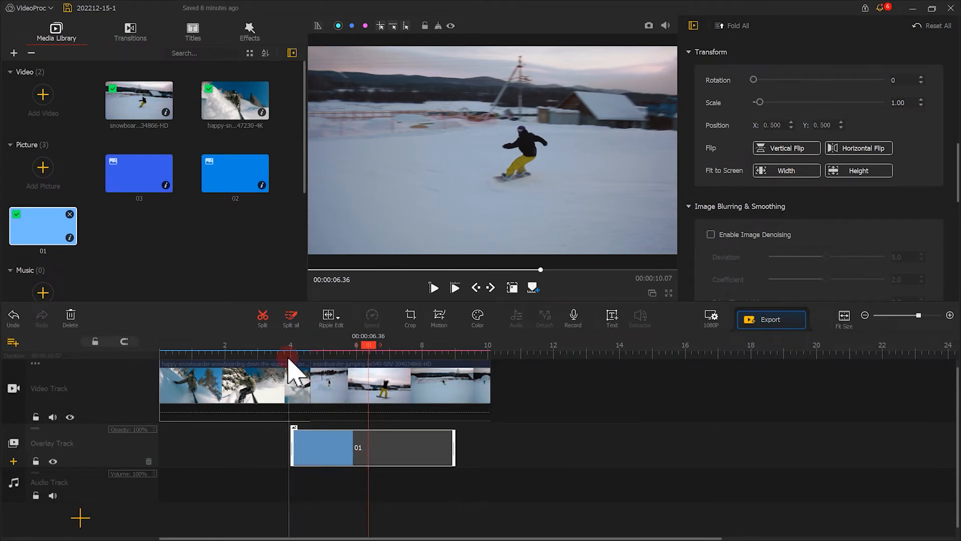
{"action": "left_click", "coordinate": [285, 347]}
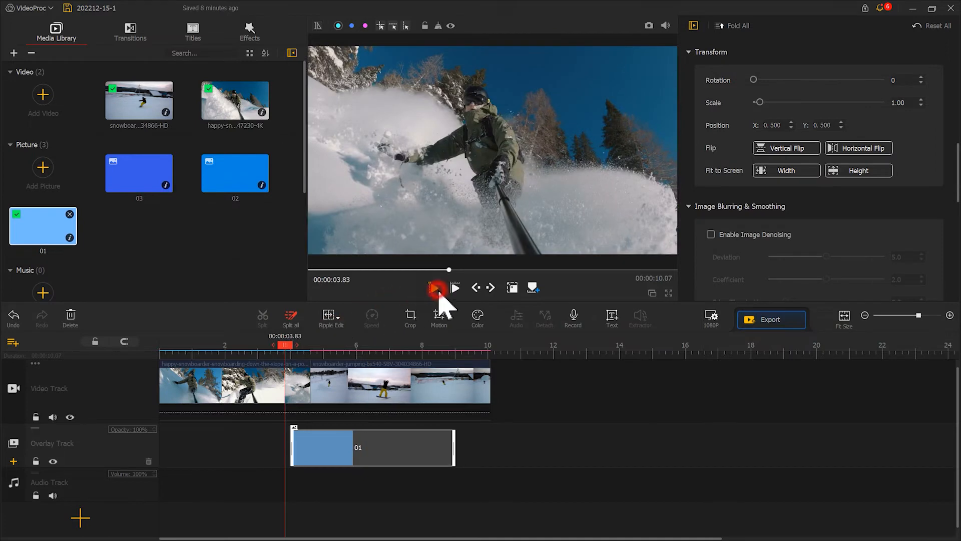
Step: Play the timeline twice across the cut to check overlay 01's colour wipe with its start at 4 seconds
{"action": "left_click", "coordinate": [436, 288]}
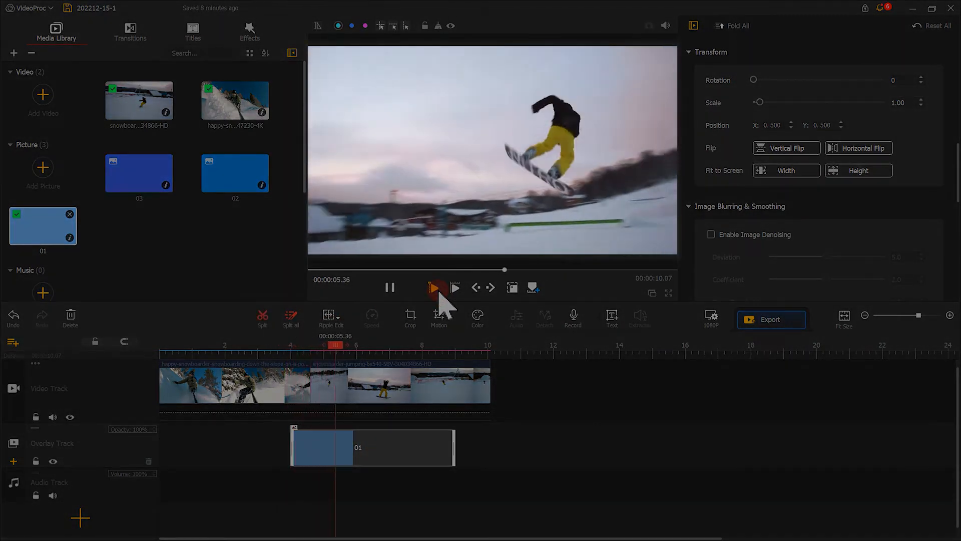
{"action": "left_click", "coordinate": [390, 289]}
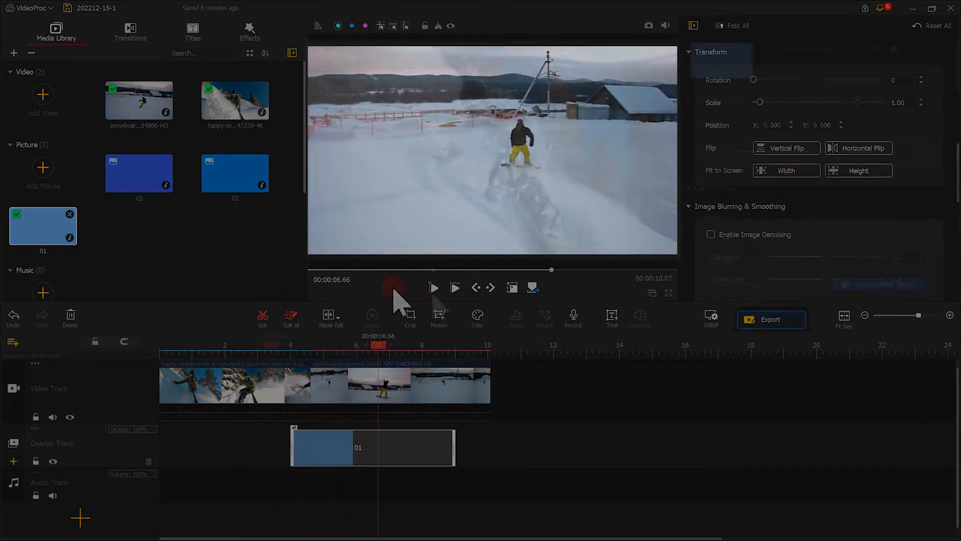
{"action": "left_click", "coordinate": [434, 288]}
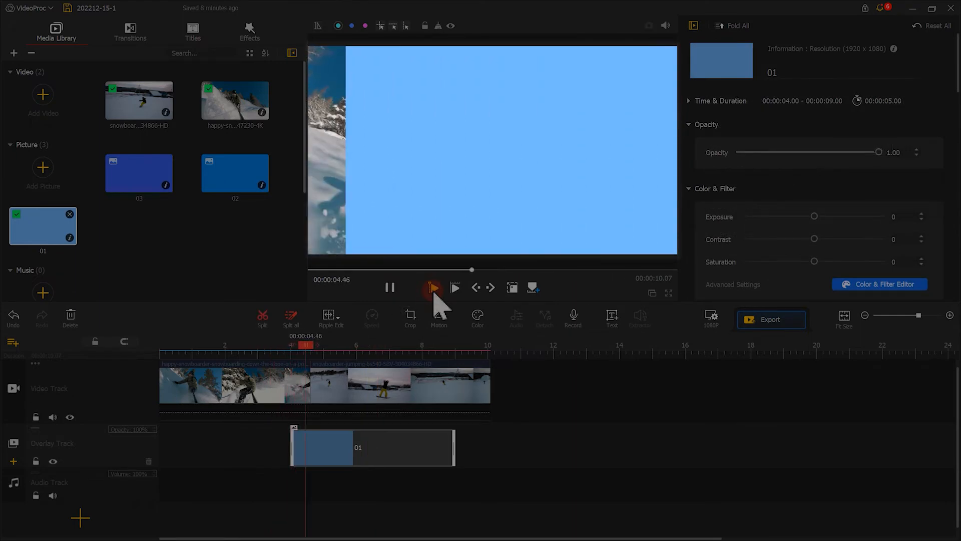
{"action": "left_click", "coordinate": [391, 287]}
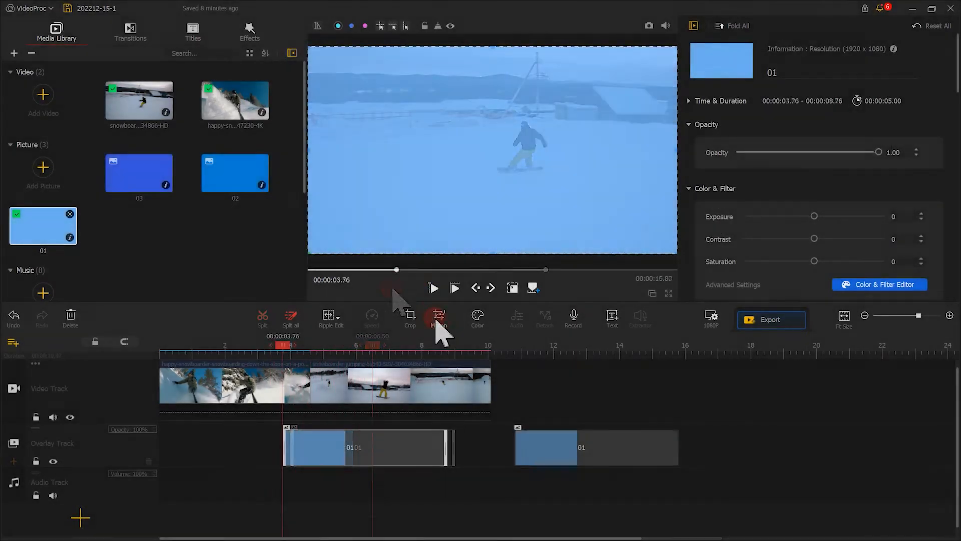
Step: Add a motion keyframe at the start of overlay 01 and enlarge its frame to cover the full picture
{"action": "left_click", "coordinate": [438, 319]}
{"action": "left_click", "coordinate": [348, 304]}
{"action": "left_click_drag", "start_coordinate": [235, 125], "coordinate": [162, 83]}
{"action": "left_click_drag", "start_coordinate": [242, 128], "coordinate": [388, 209]}
{"action": "left_click", "coordinate": [349, 307]}
Step: Add further keyframes to overlay 01, moving one frame off the top edge and an earlier one off the bottom edge for vertical motion
{"action": "left_click_drag", "start_coordinate": [33, 342], "coordinate": [223, 343]}
{"action": "left_click", "coordinate": [353, 313]}
{"action": "left_click", "coordinate": [347, 309]}
{"action": "left_click_drag", "start_coordinate": [331, 148], "coordinate": [336, 5]}
{"action": "left_click", "coordinate": [556, 311]}
{"action": "left_click", "coordinate": [557, 312]}
{"action": "left_click", "coordinate": [557, 311]}
{"action": "left_click_drag", "start_coordinate": [313, 150], "coordinate": [309, 304]}
{"action": "left_click", "coordinate": [654, 346]}
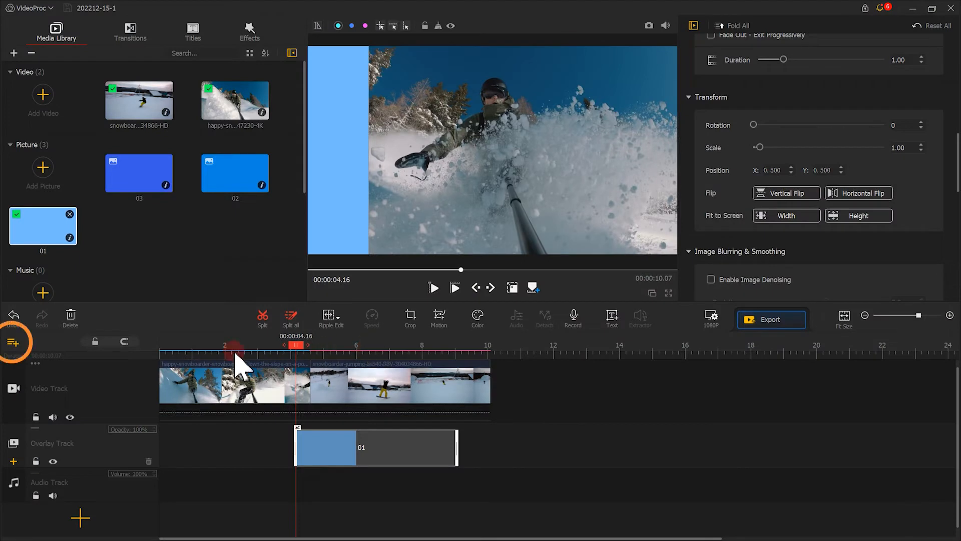
Step: Add two more overlay tracks, Overlay Track1 and Overlay Track2, to the timeline
{"action": "left_click", "coordinate": [13, 343]}
{"action": "left_click", "coordinate": [27, 354]}
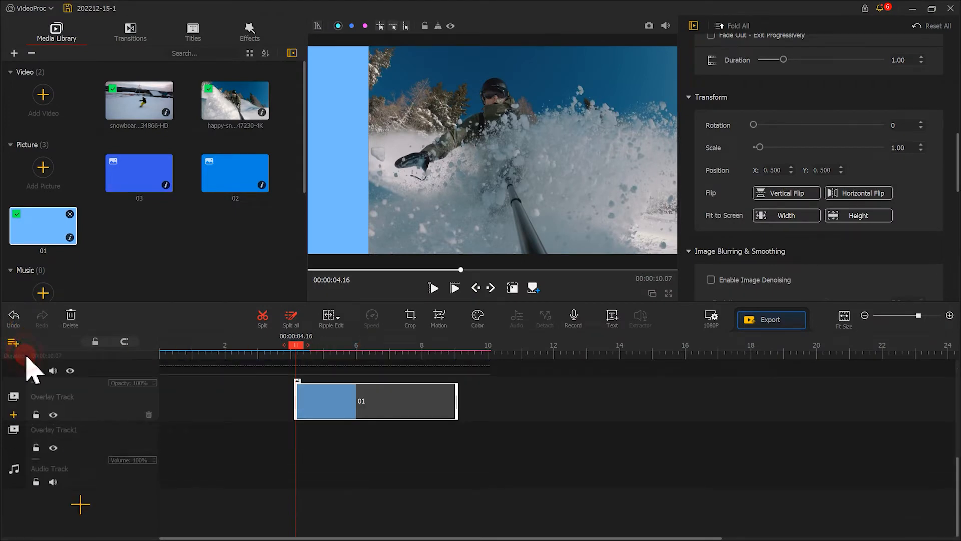
{"action": "left_click", "coordinate": [13, 343]}
{"action": "left_click", "coordinate": [30, 350]}
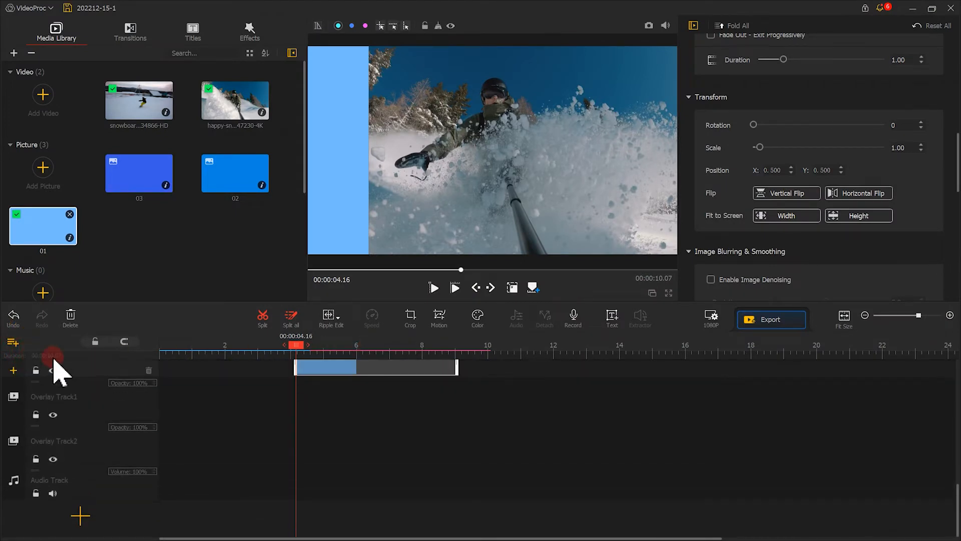
Step: Copy overlay clip 01 onto Overlay Track1 and Overlay Track2, starting each copy slightly after the one above it
{"action": "left_click", "coordinate": [343, 403]}
{"action": "scroll", "coordinate": [342, 403], "scroll_direction": "up", "scroll_amount": 2}
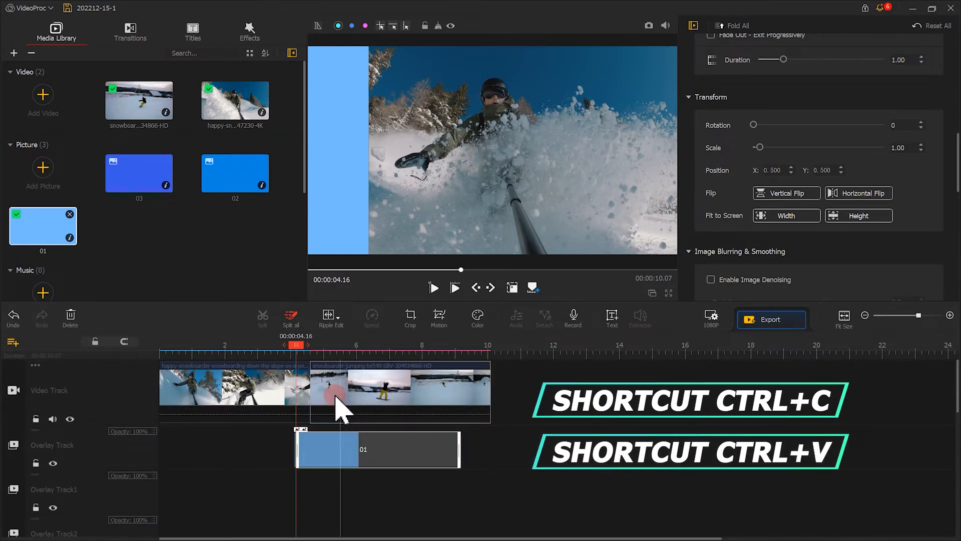
{"action": "scroll", "coordinate": [325, 401], "scroll_direction": "down", "scroll_amount": 2}
{"action": "left_click_drag", "start_coordinate": [311, 382], "coordinate": [315, 423]}
{"action": "left_click", "coordinate": [312, 423]}
{"action": "left_click_drag", "start_coordinate": [326, 468], "coordinate": [333, 469]}
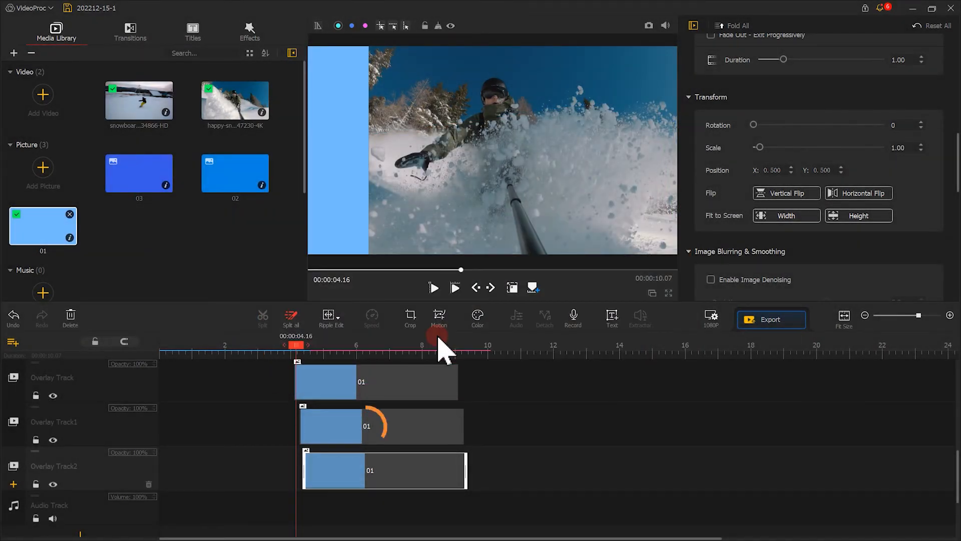
Step: Set the cyan HSL hue of the clip on Overlay Track1 to 4 and apply the colour change
{"action": "left_click", "coordinate": [362, 429]}
{"action": "left_click", "coordinate": [482, 320]}
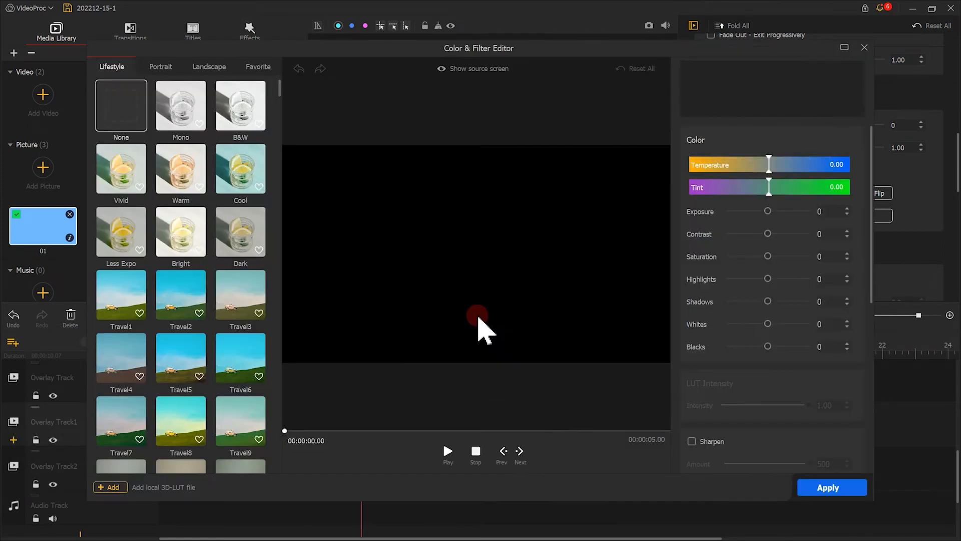
{"action": "scroll", "coordinate": [797, 272], "scroll_direction": "down", "scroll_amount": 5}
{"action": "scroll", "coordinate": [789, 260], "scroll_direction": "down", "scroll_amount": 1}
{"action": "left_click", "coordinate": [779, 273]}
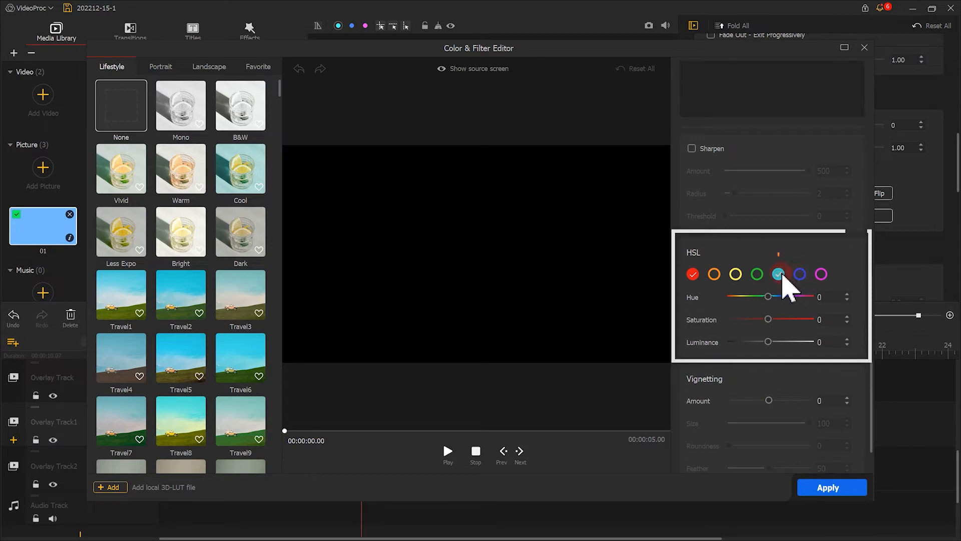
{"action": "left_click_drag", "start_coordinate": [459, 431], "coordinate": [318, 430]}
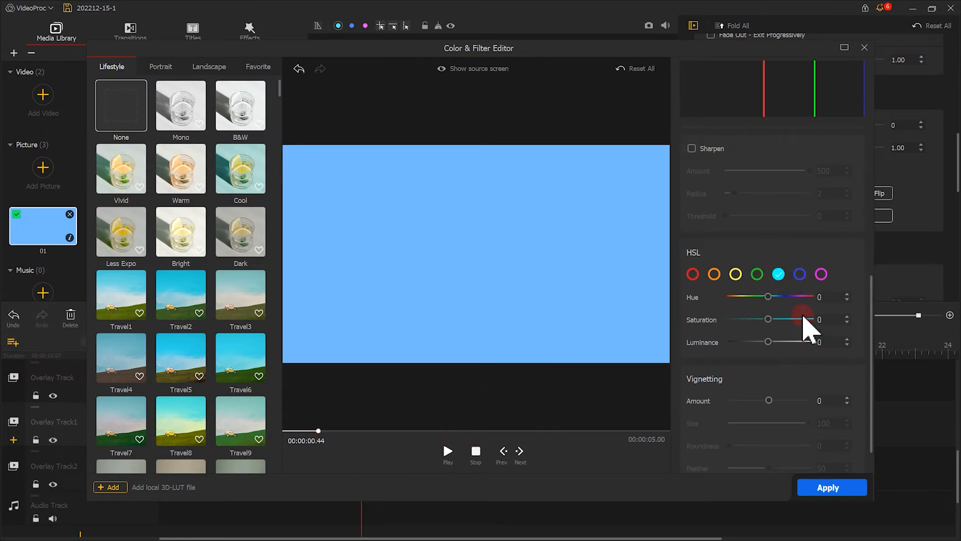
{"action": "left_click_drag", "start_coordinate": [769, 300], "coordinate": [771, 300]}
{"action": "left_click", "coordinate": [826, 487]}
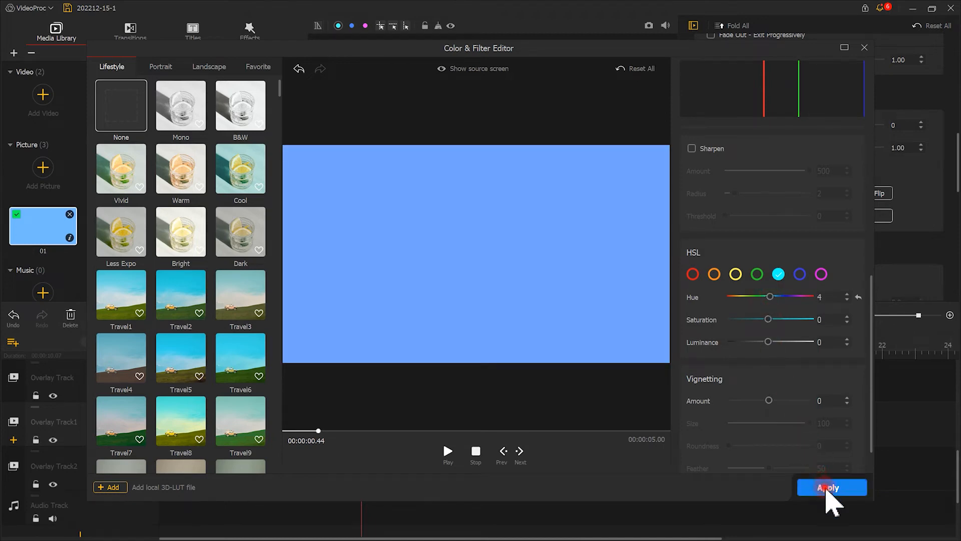
Step: Set the cyan HSL hue to 15 and saturation to 4 for the clip on Overlay Track2 and apply
{"action": "left_click", "coordinate": [363, 480]}
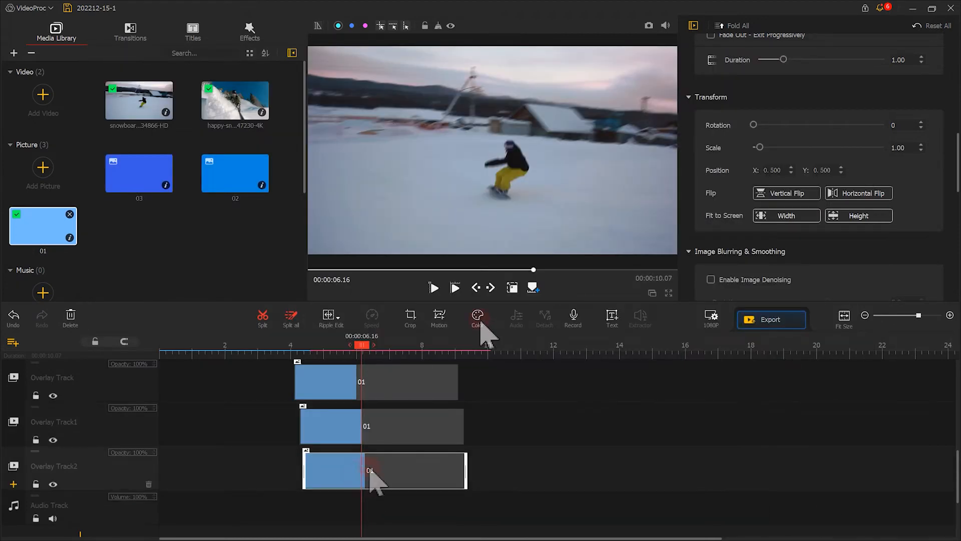
{"action": "left_click", "coordinate": [478, 321]}
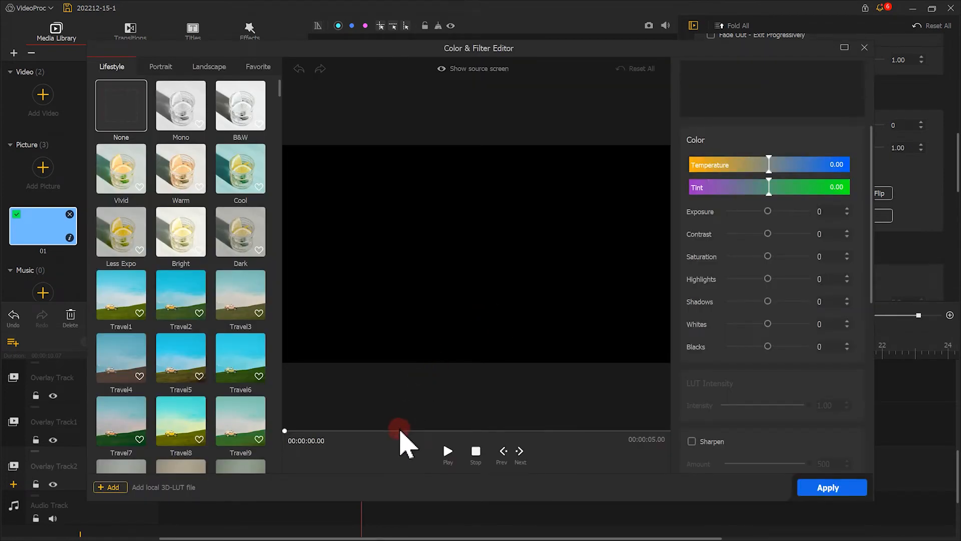
{"action": "left_click_drag", "start_coordinate": [341, 431], "coordinate": [327, 431]}
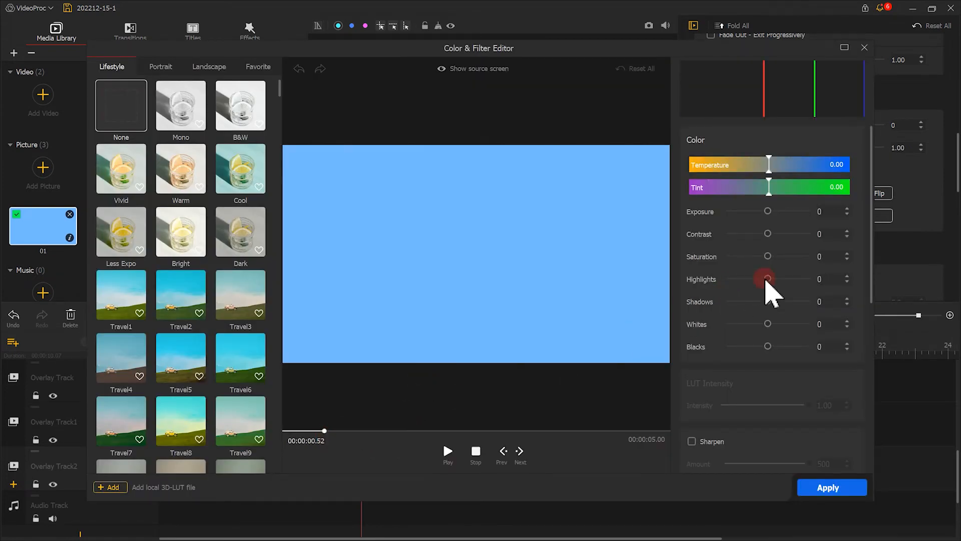
{"action": "scroll", "coordinate": [766, 281], "scroll_direction": "down", "scroll_amount": 5}
{"action": "left_click_drag", "start_coordinate": [768, 319], "coordinate": [773, 320]}
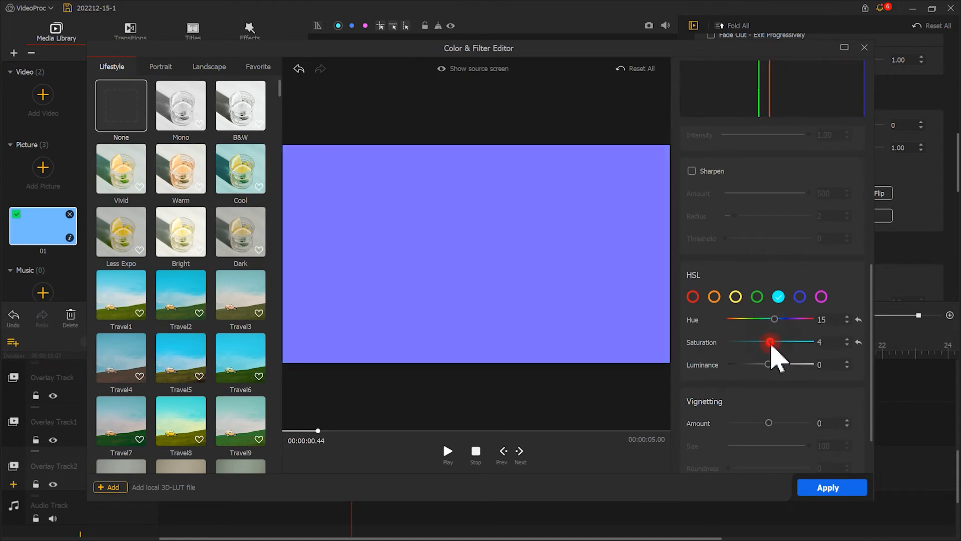
{"action": "left_click", "coordinate": [821, 486]}
Step: Play the timeline from before the three staggered overlays and past the cut to check the layered colour wipe
{"action": "left_click_drag", "start_coordinate": [368, 353], "coordinate": [281, 346]}
{"action": "left_click", "coordinate": [433, 286]}
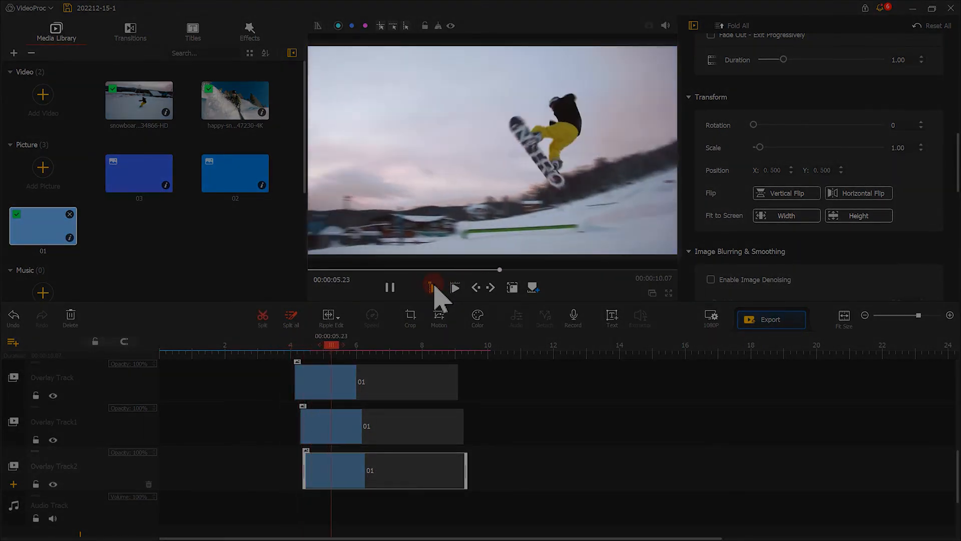
{"action": "left_click", "coordinate": [394, 288]}
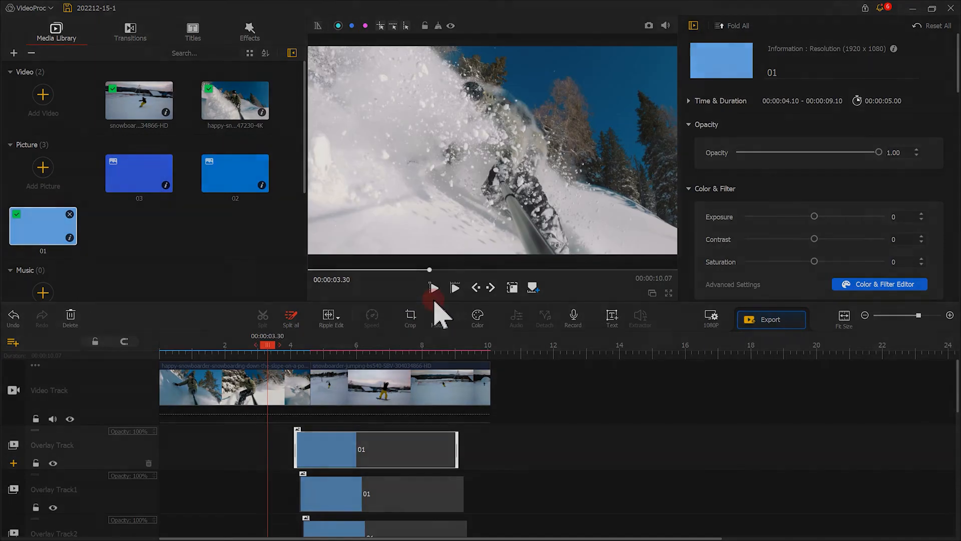
{"action": "left_click", "coordinate": [433, 287]}
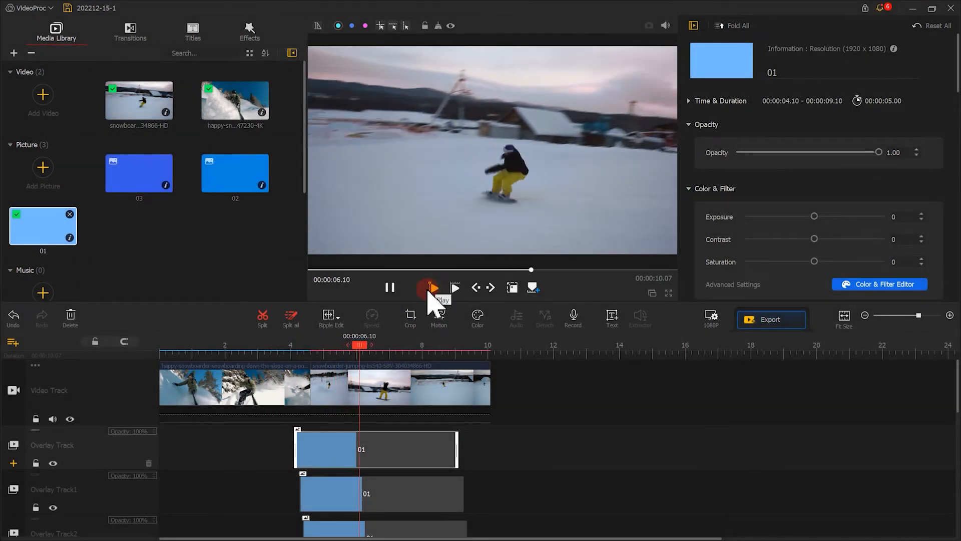
{"action": "left_click", "coordinate": [390, 288]}
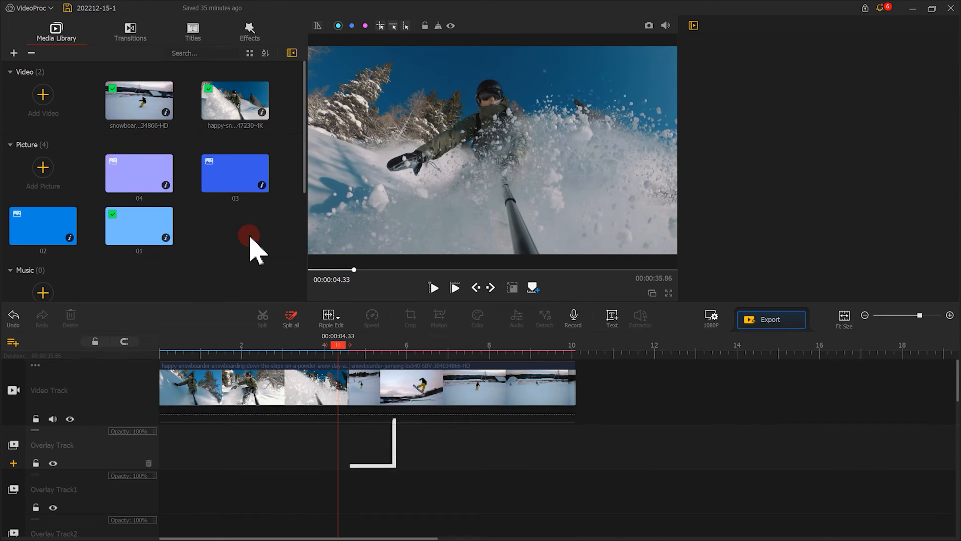
Step: Place picture 04 on the Overlay Track at 4.33 s and fit it to the screen by height
{"action": "left_click_drag", "start_coordinate": [134, 175], "coordinate": [347, 448]}
{"action": "scroll", "coordinate": [815, 188], "scroll_direction": "down", "scroll_amount": 10}
{"action": "left_click", "coordinate": [835, 261]}
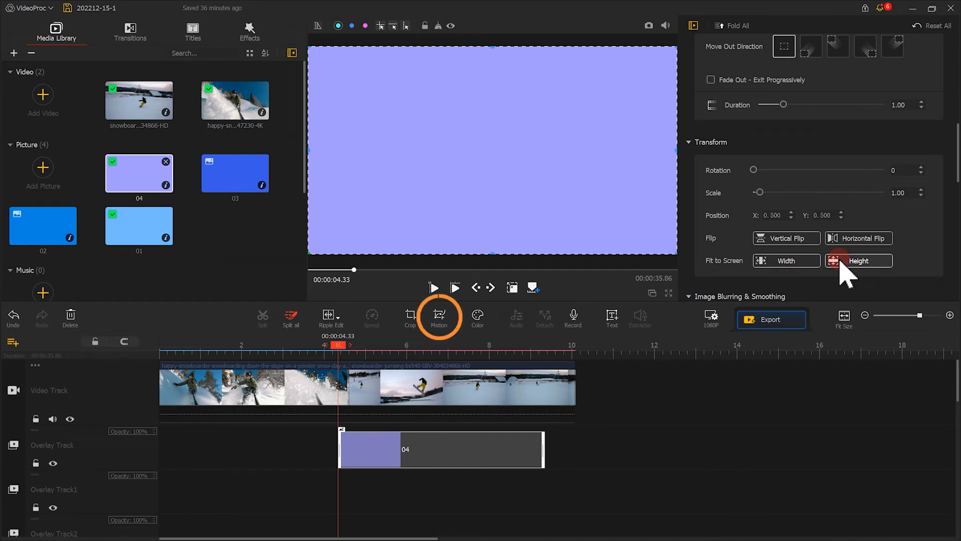
Step: Add a motion keyframe at the start of overlay 04 and set its frame rotation to 45 degrees
{"action": "left_click", "coordinate": [430, 312]}
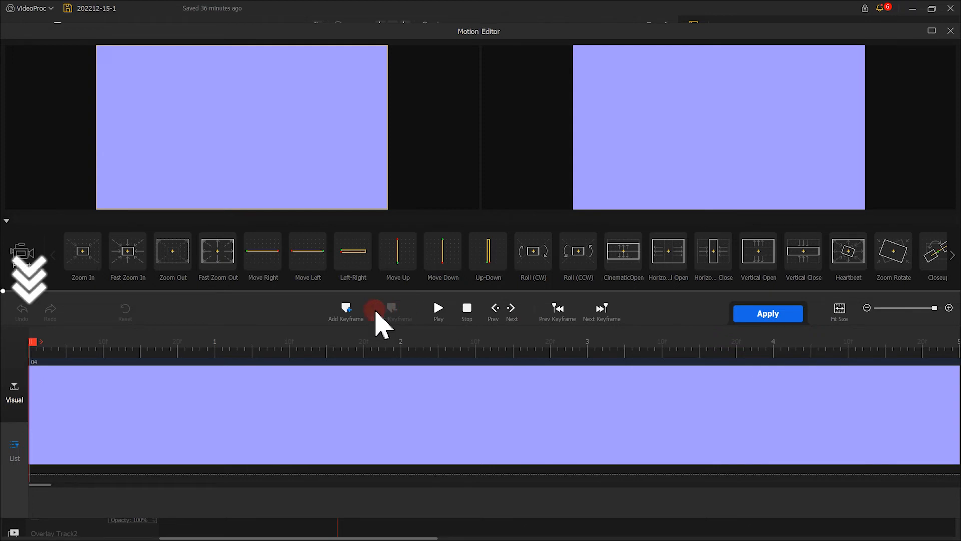
{"action": "left_click", "coordinate": [348, 307]}
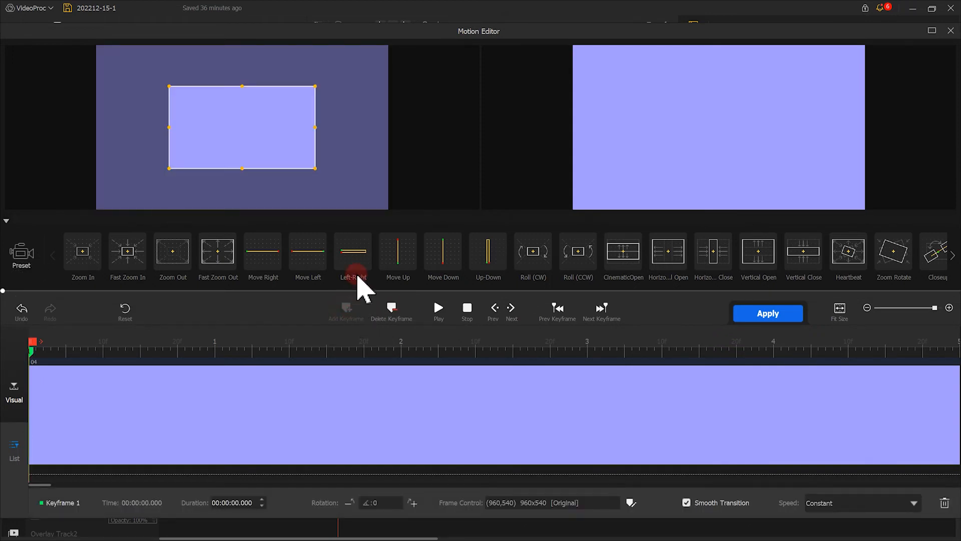
{"action": "left_click_drag", "start_coordinate": [347, 119], "coordinate": [345, 209]}
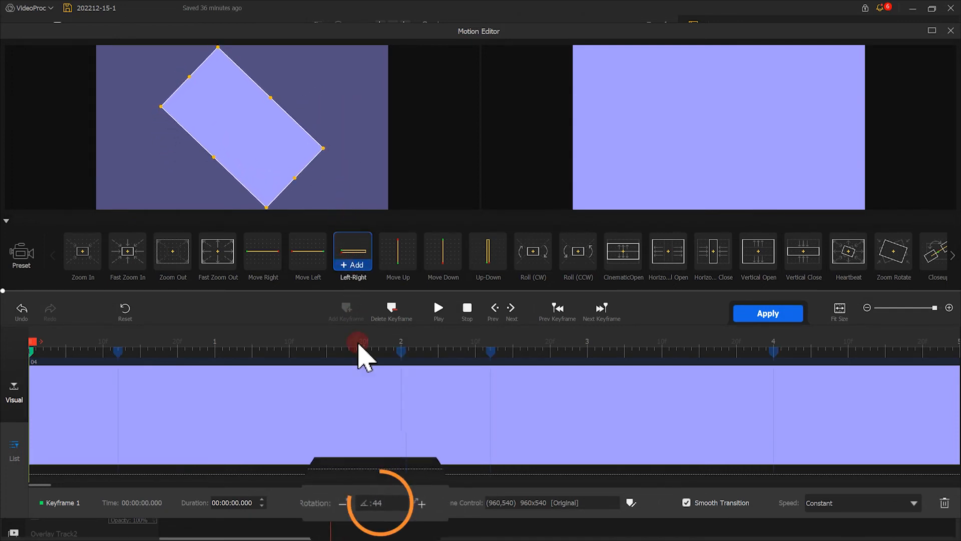
{"action": "double_click", "coordinate": [375, 503]}
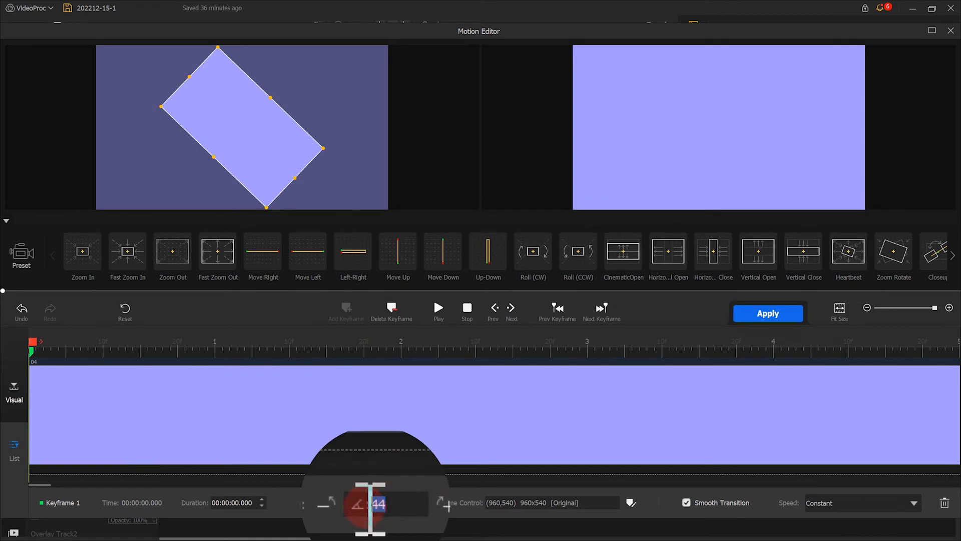
{"action": "type", "text": "45"}
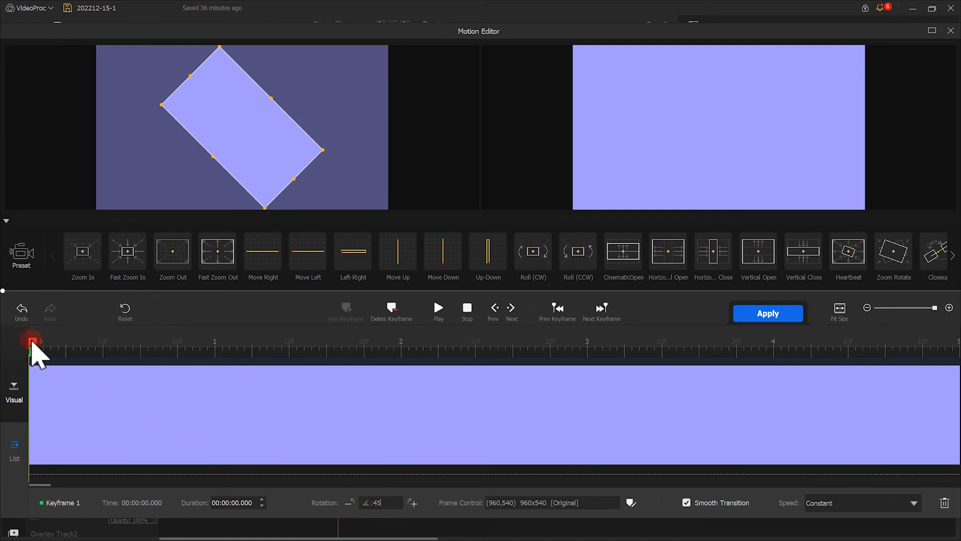
Step: Add a keyframe at 0.60 s with its frame off the left edge at (-530,549) and move keyframe 1's frame off the right edge to (2450,540)
{"action": "left_click_drag", "start_coordinate": [31, 342], "coordinate": [146, 350]}
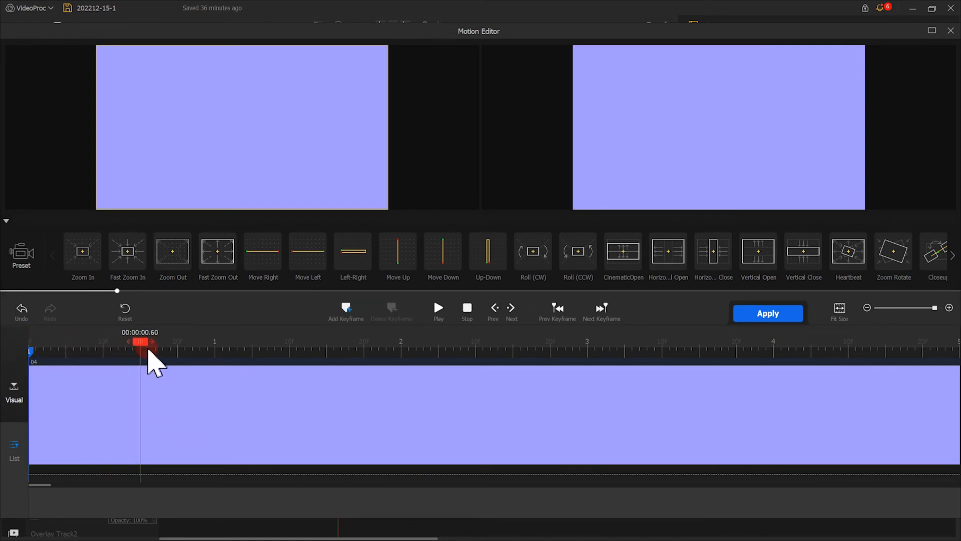
{"action": "left_click", "coordinate": [354, 321]}
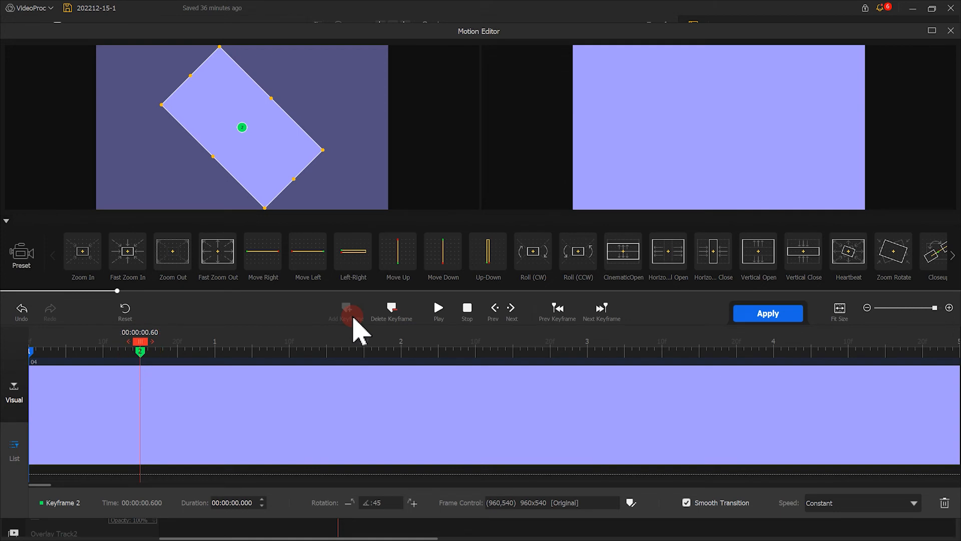
{"action": "left_click_drag", "start_coordinate": [270, 133], "coordinate": [53, 131]}
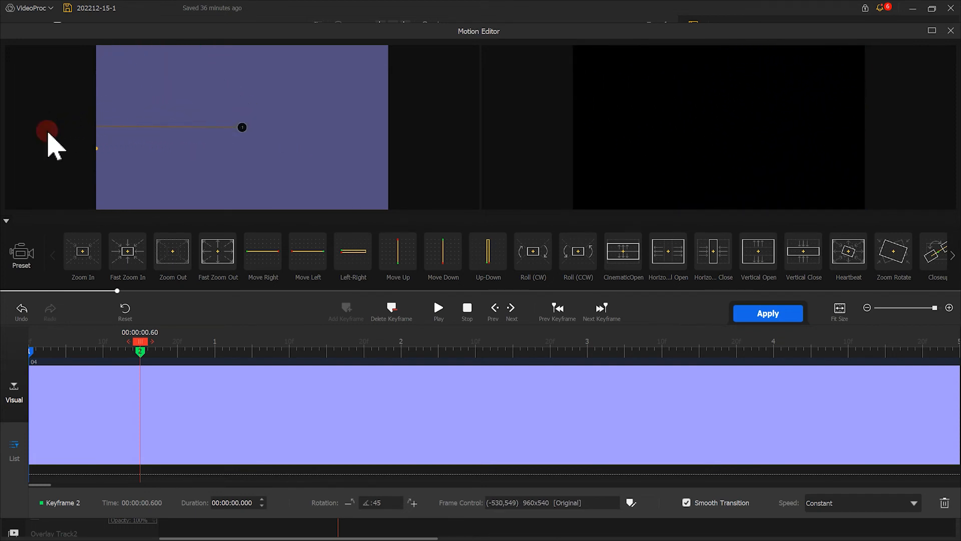
{"action": "left_click", "coordinate": [556, 307]}
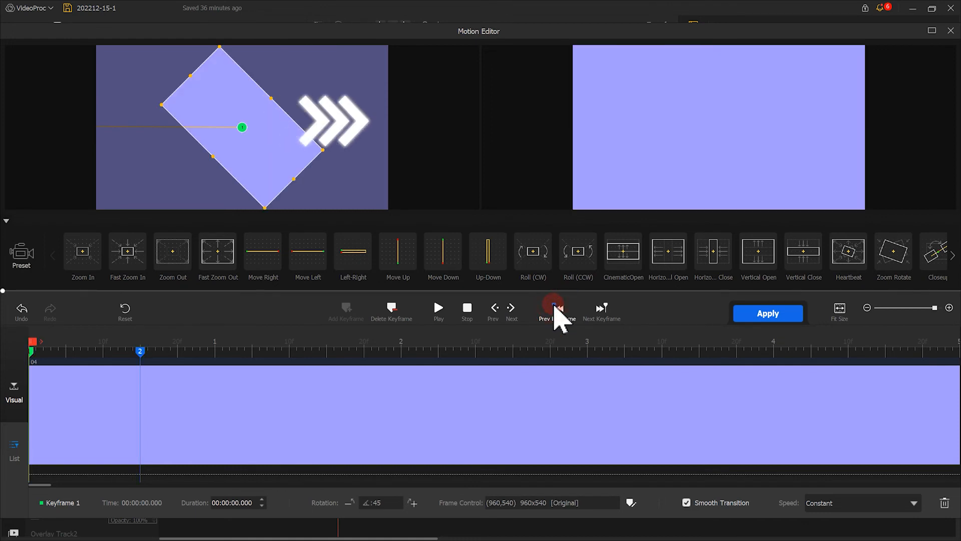
{"action": "left_click_drag", "start_coordinate": [258, 137], "coordinate": [479, 138]}
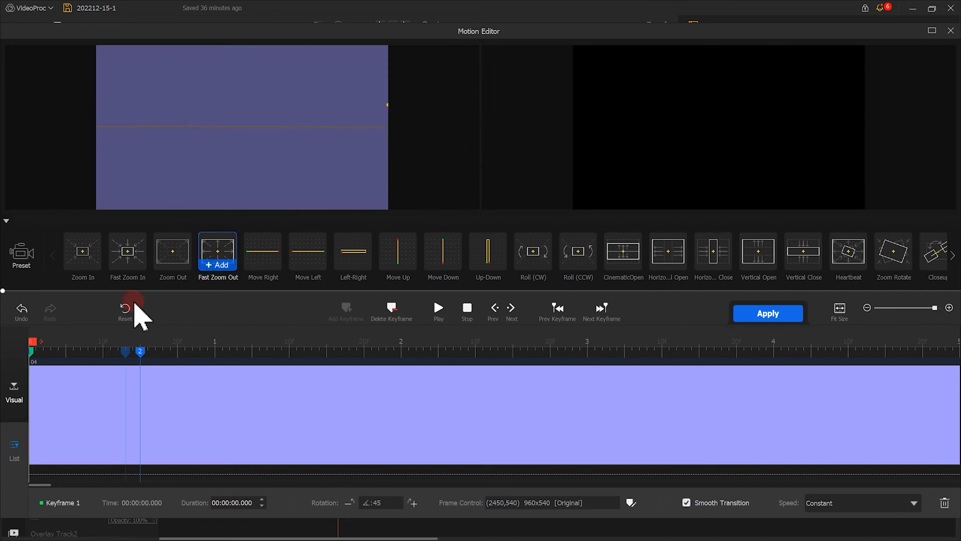
Step: Add a keyframe at the end of overlay 04, 5.00 s, apply the motion and play the diagonal wipe
{"action": "left_click_drag", "start_coordinate": [48, 341], "coordinate": [955, 341]}
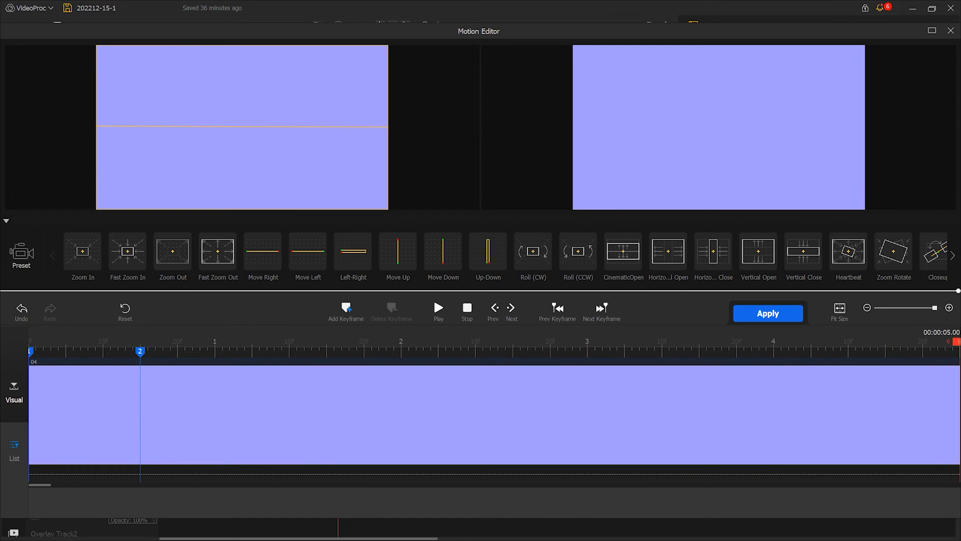
{"action": "left_click", "coordinate": [349, 309]}
{"action": "left_click", "coordinate": [746, 315]}
{"action": "left_click", "coordinate": [434, 288]}
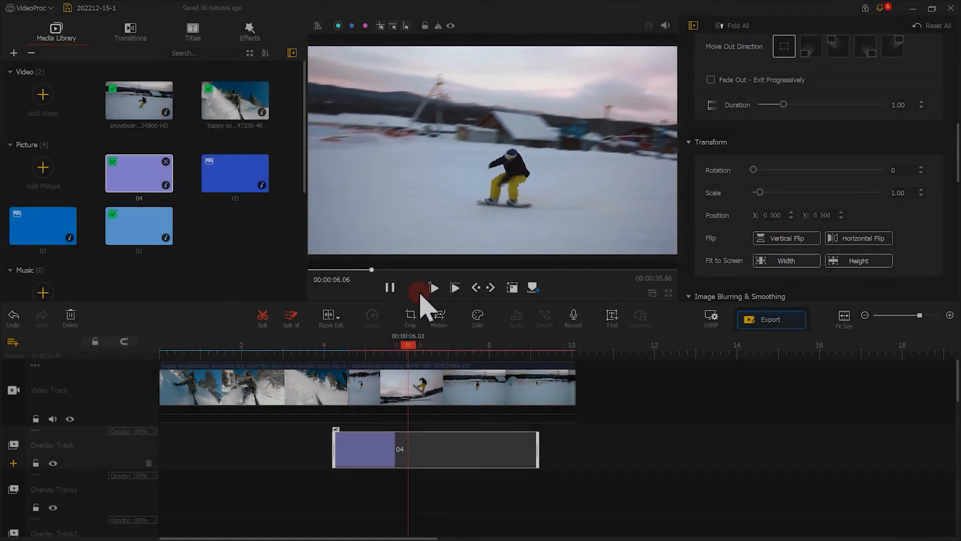
{"action": "left_click", "coordinate": [390, 287]}
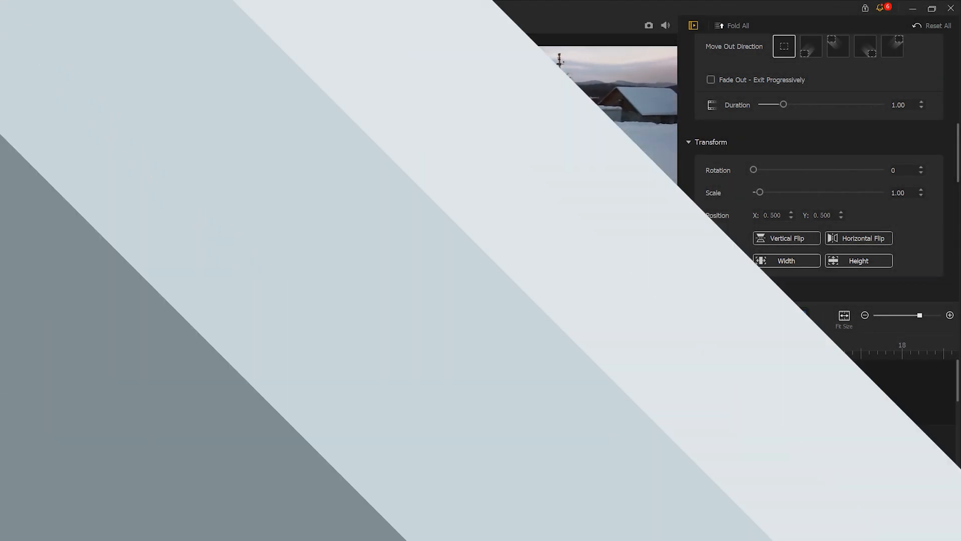
Step: Open overlay 04's motion keyframes, select the first one, and play the timeline across overlay 04
{"action": "left_click", "coordinate": [447, 318]}
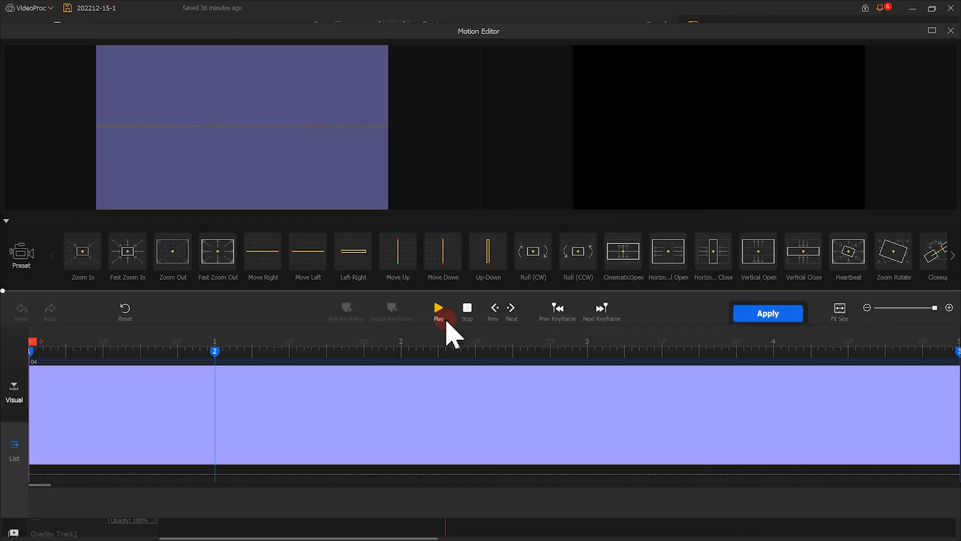
{"action": "left_click", "coordinate": [30, 352]}
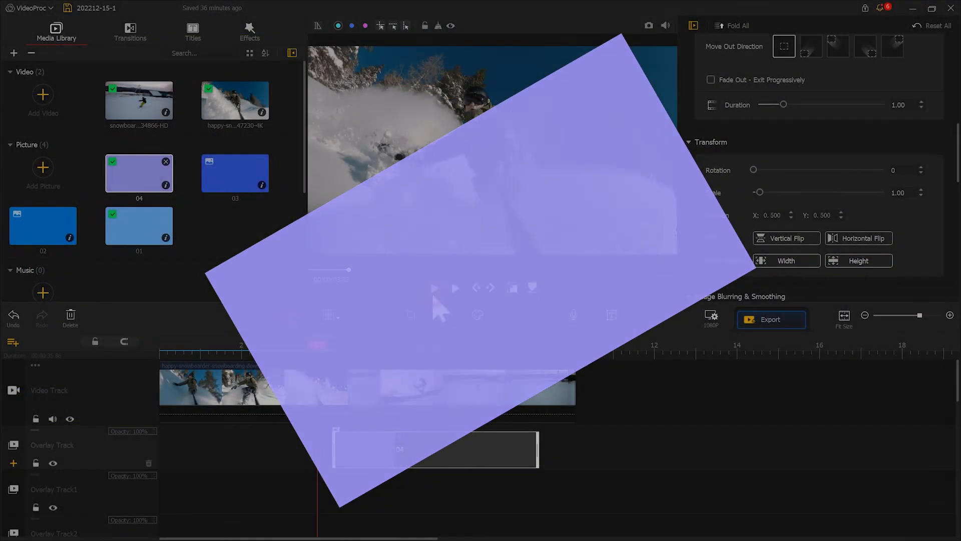
{"action": "left_click", "coordinate": [433, 293]}
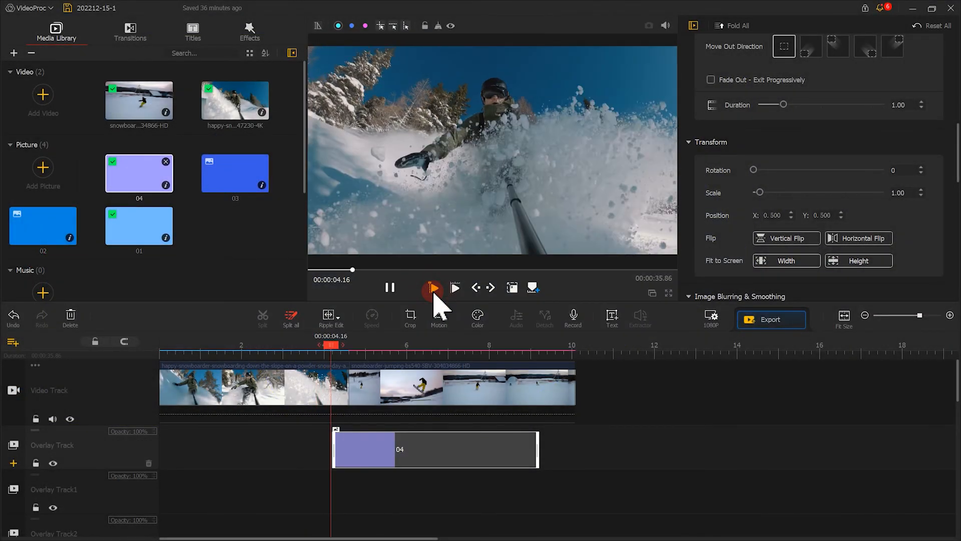